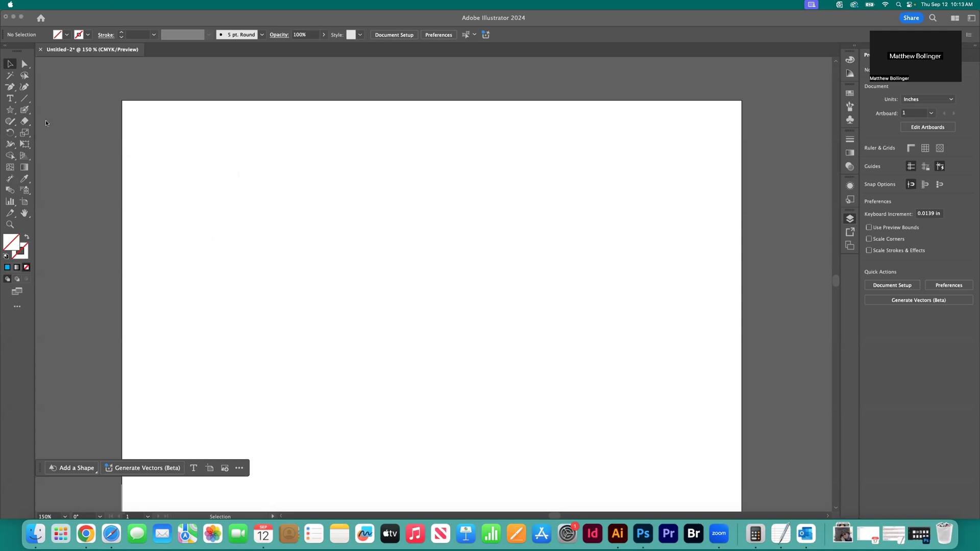
# Paint a looping freehand curve about 3.7 × 2.3 in with the Paintbrush in the artboard's upper-left area, using a black stroke
pyautogui.click(25, 115)
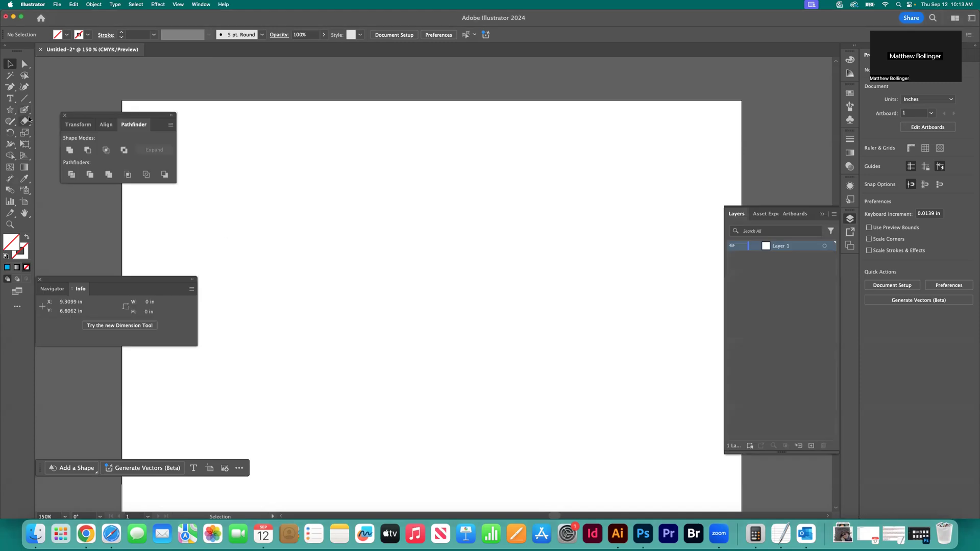
pyautogui.moveTo(25, 114); pyautogui.dragTo(73, 111)
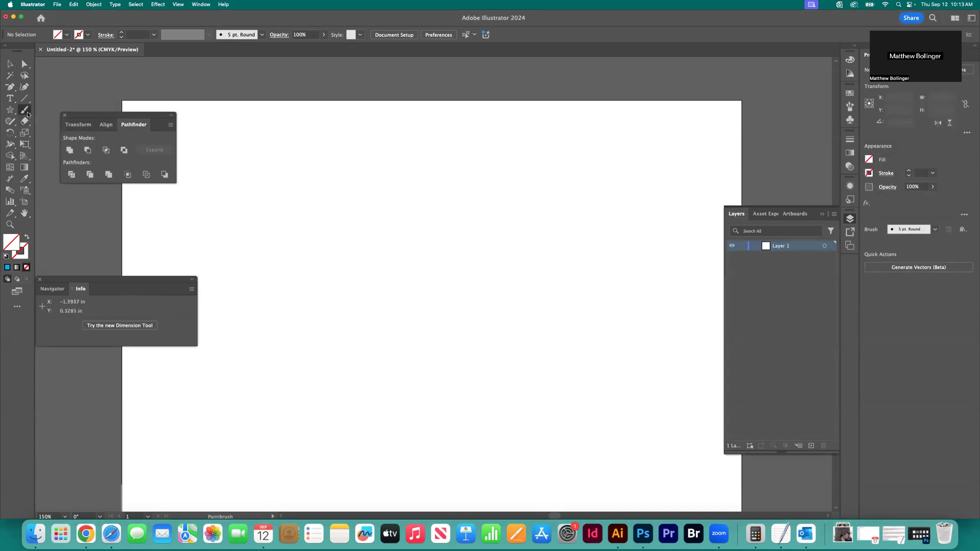
pyautogui.moveTo(27, 114)
pyautogui.mouseDown()
pyautogui.moveTo(66, 121)
pyautogui.moveTo(25, 110)
pyautogui.moveTo(64, 113)
pyautogui.mouseUp()
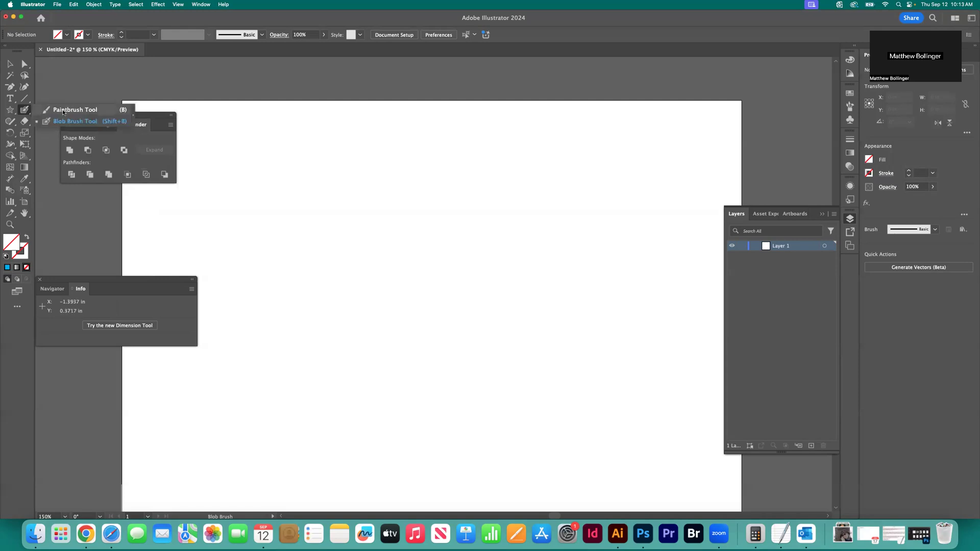
pyautogui.click(91, 112)
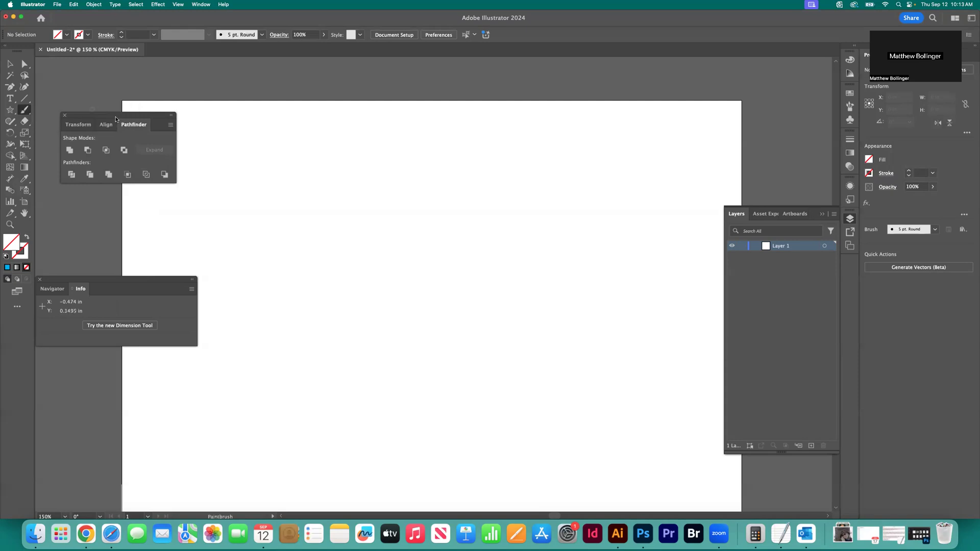
pyautogui.click(88, 37)
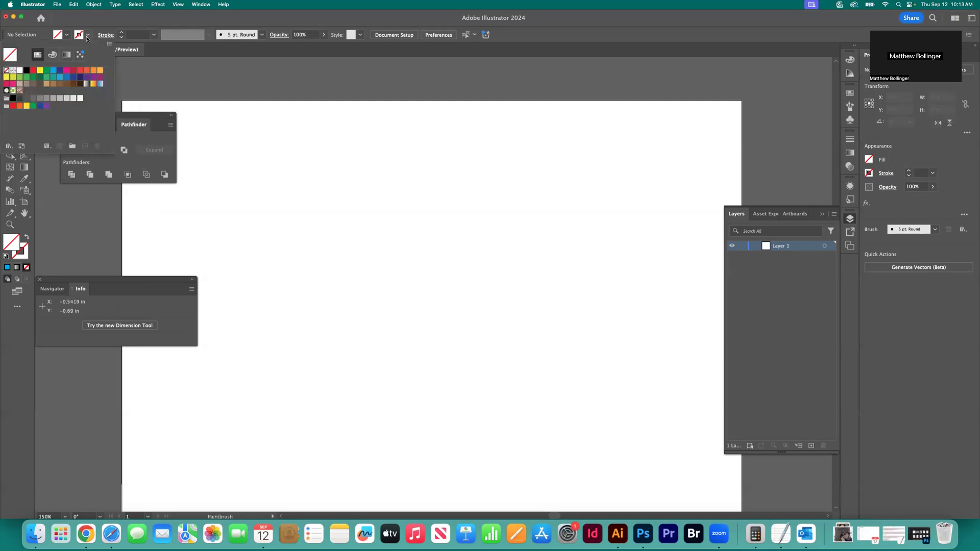
pyautogui.click(27, 70)
pyautogui.click(295, 175)
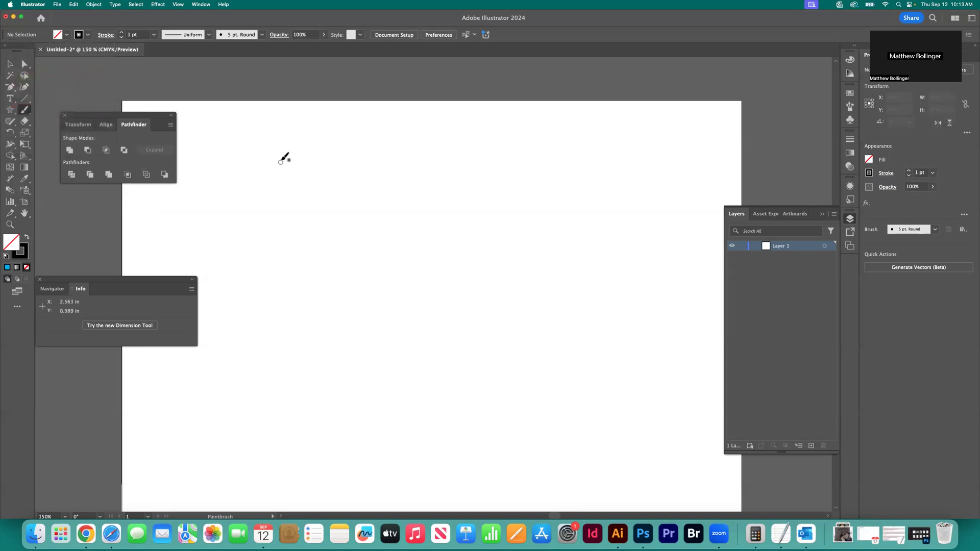
pyautogui.moveTo(282, 155)
pyautogui.mouseDown()
pyautogui.moveTo(354, 191)
pyautogui.moveTo(275, 293)
pyautogui.moveTo(202, 225)
pyautogui.moveTo(166, 219)
pyautogui.moveTo(228, 222)
pyautogui.moveTo(395, 158)
pyautogui.mouseUp()
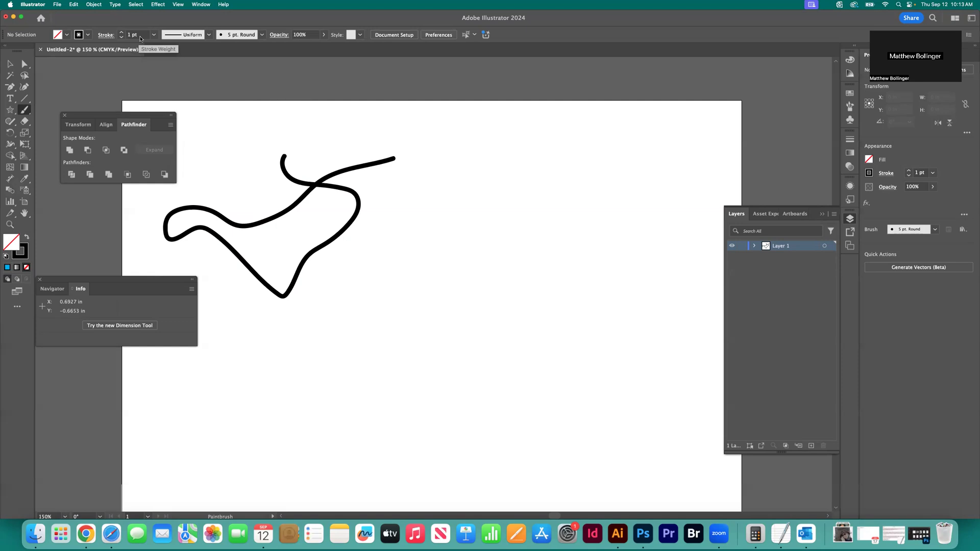
# Reshape the black curve's upper end with Direct Selection, moving its end anchor up and left and adjusting the nearby handles
pyautogui.click(10, 63)
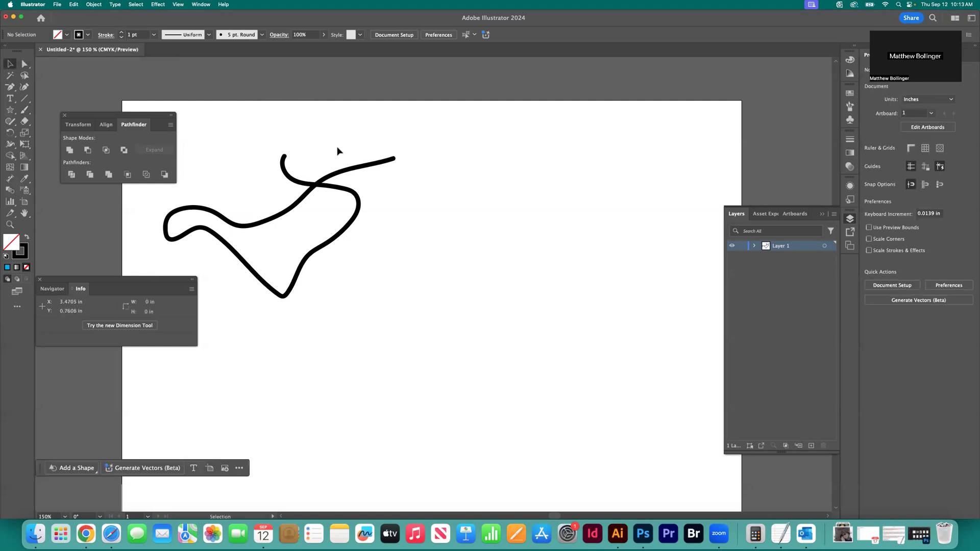
pyautogui.click(356, 168)
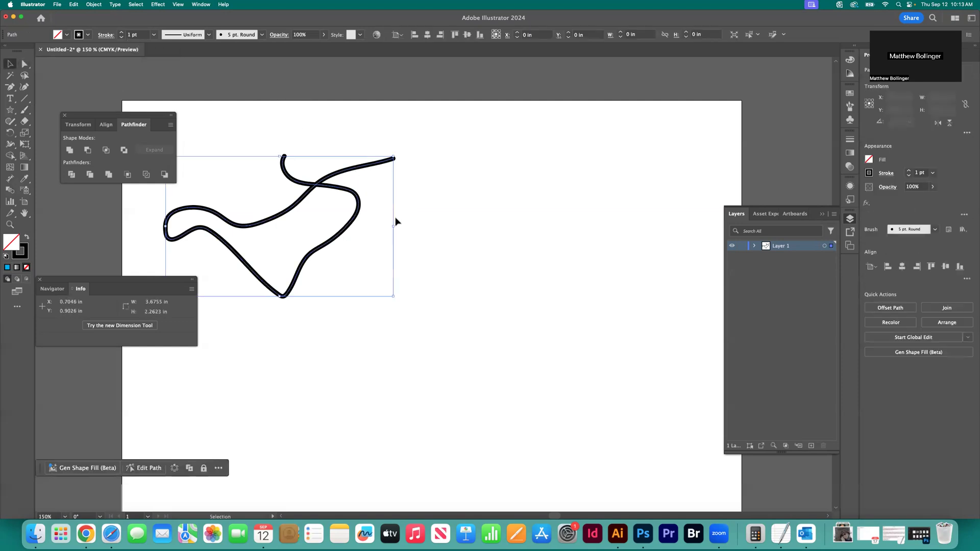
pyautogui.hscroll(-2, 379, 214)
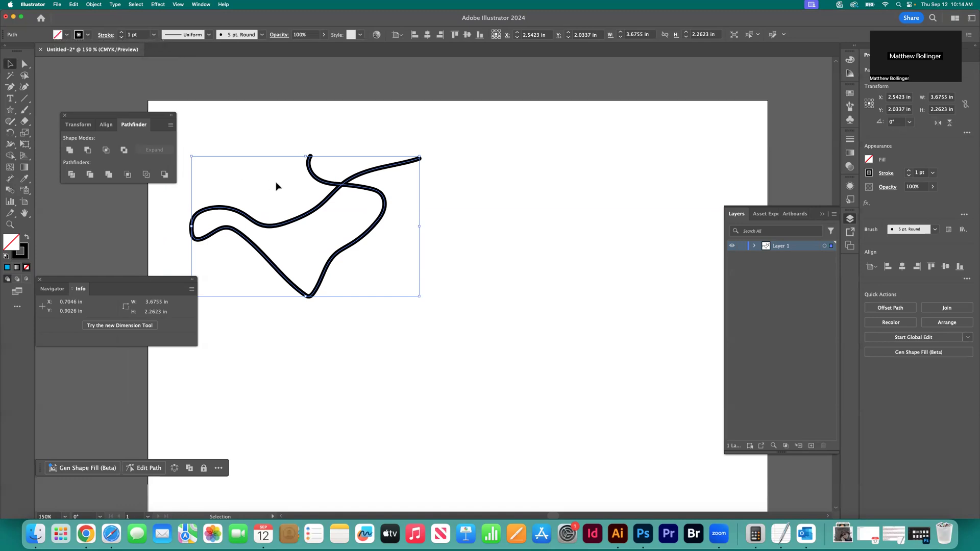
pyautogui.click(248, 159)
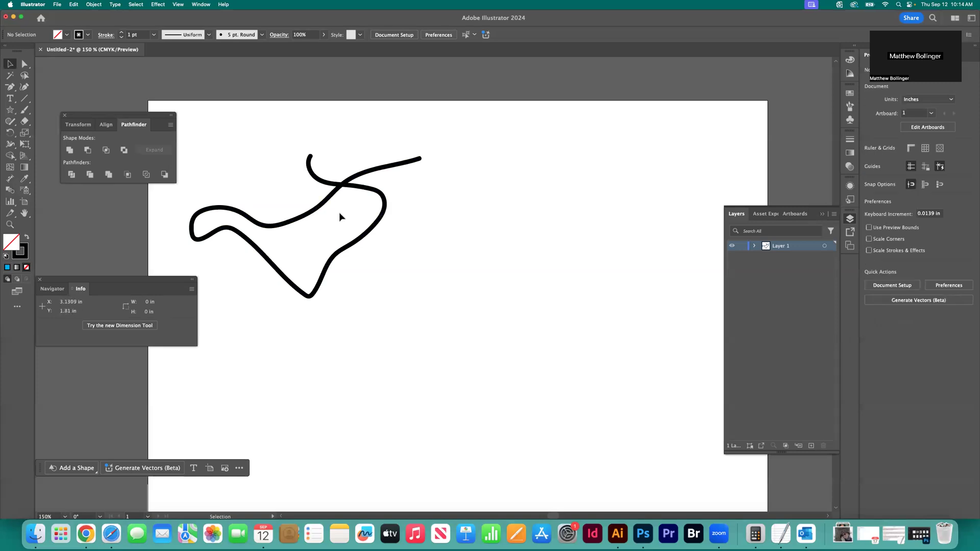
pyautogui.click(319, 209)
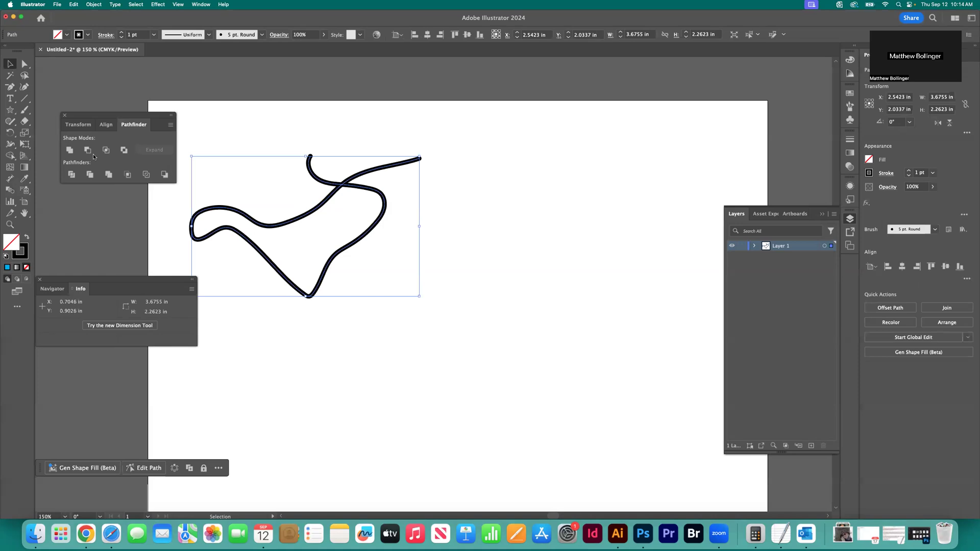
pyautogui.click(24, 63)
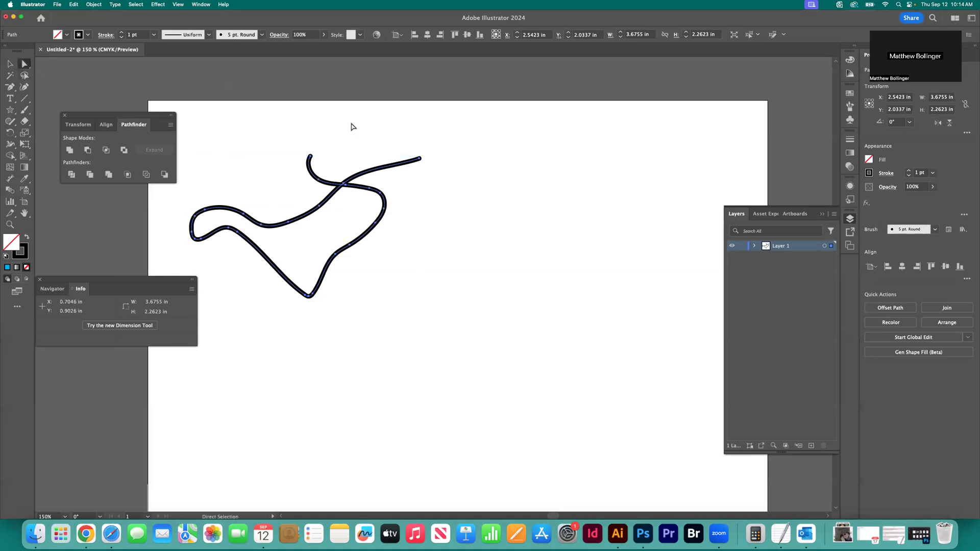
pyautogui.moveTo(310, 156); pyautogui.dragTo(281, 130)
pyautogui.moveTo(312, 185); pyautogui.dragTo(273, 192)
pyautogui.moveTo(280, 138); pyautogui.dragTo(299, 139)
pyautogui.moveTo(270, 186); pyautogui.dragTo(245, 152)
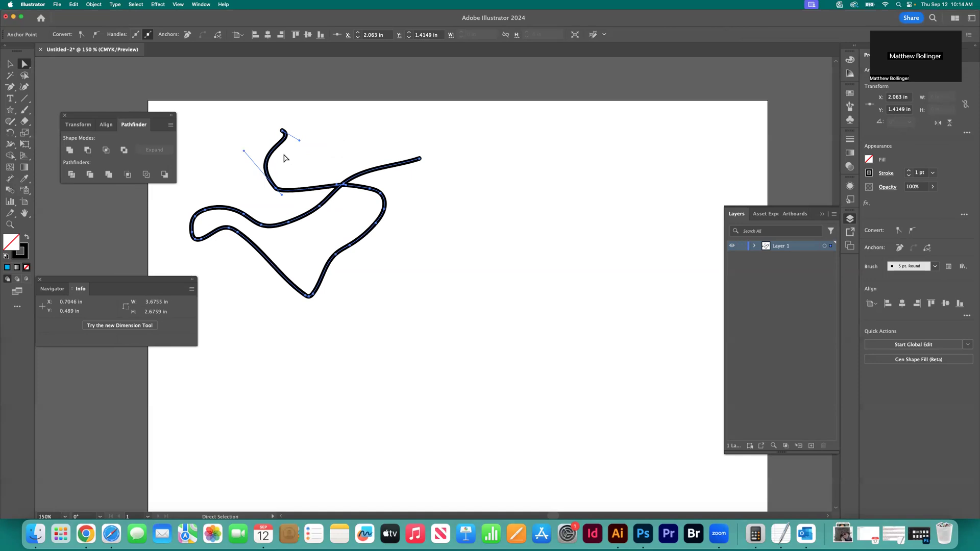
pyautogui.press('v')
pyautogui.click(285, 112)
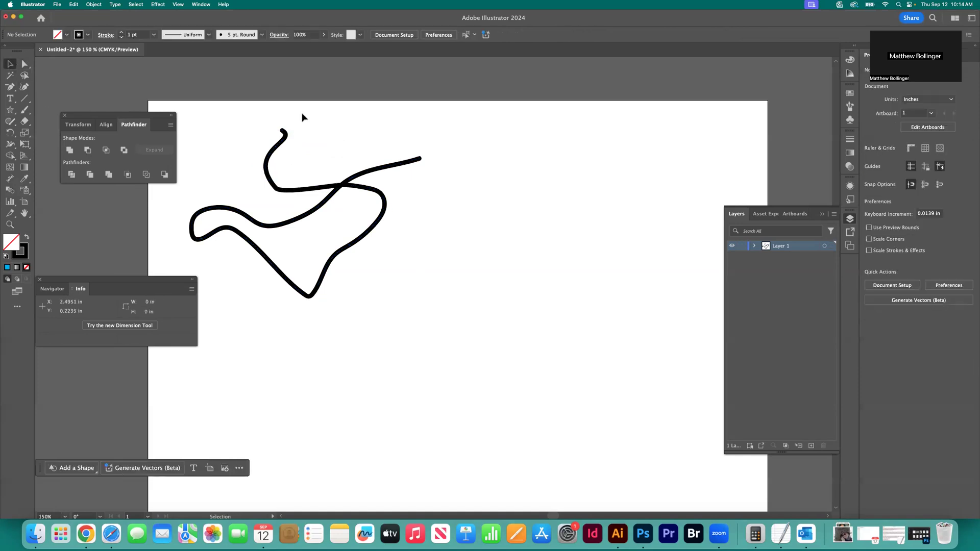
# Paint a looping freehand curve about 4.2 × 3.2 in over the black one with the Paintbrush, using a 2 pt magenta stroke
pyautogui.click(88, 35)
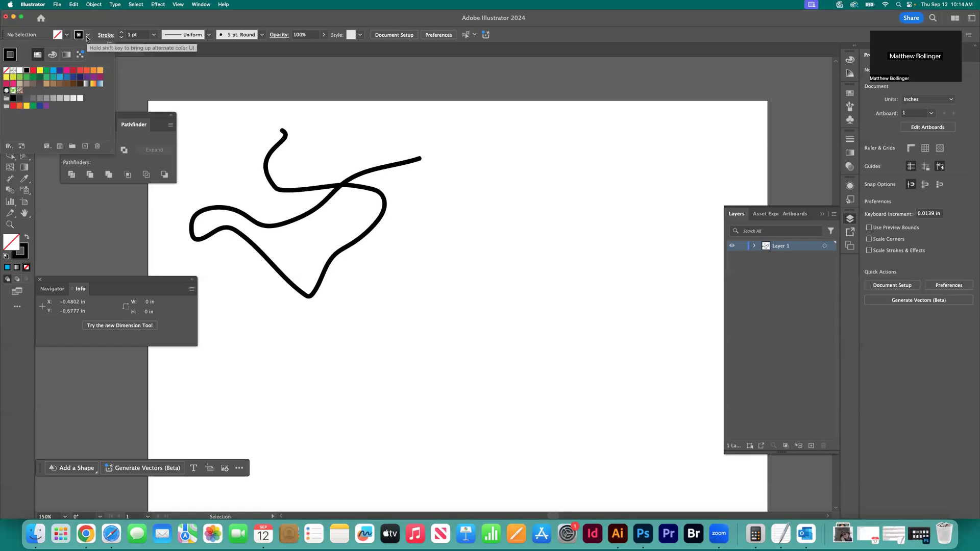
pyautogui.click(66, 72)
pyautogui.click(201, 121)
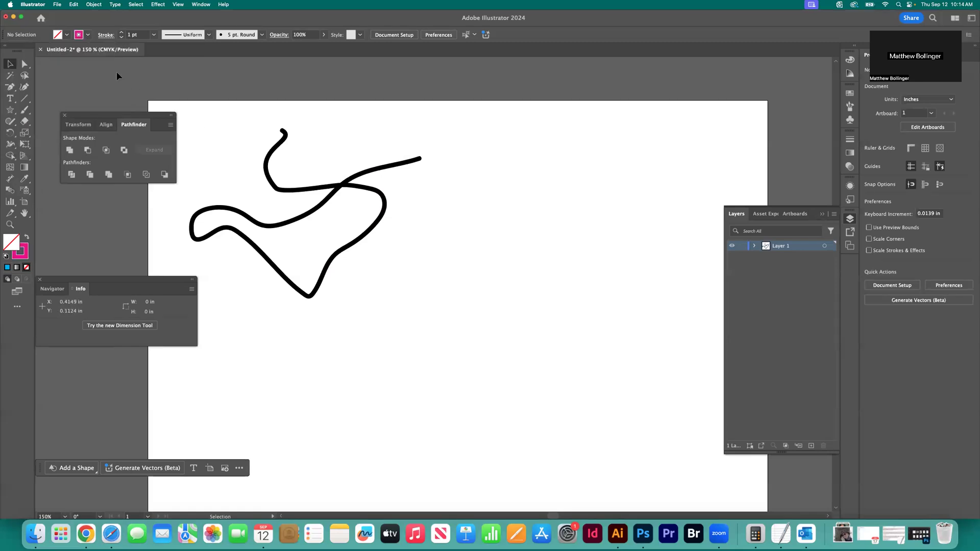
pyautogui.click(154, 35)
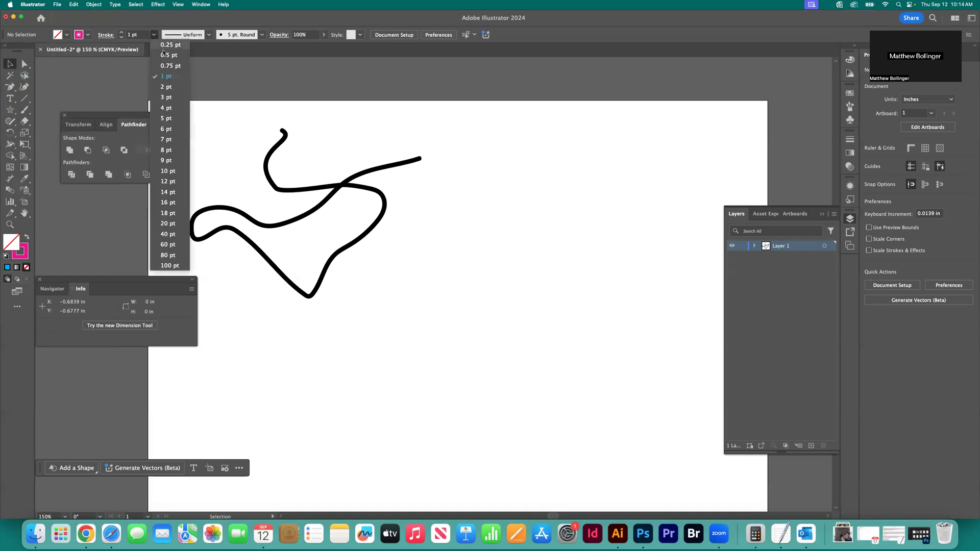
pyautogui.click(170, 89)
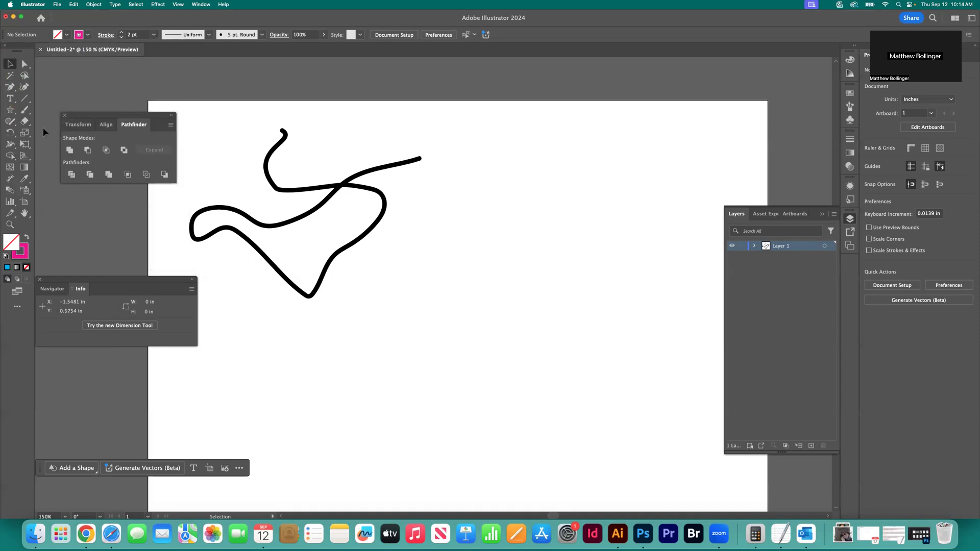
pyautogui.press('b')
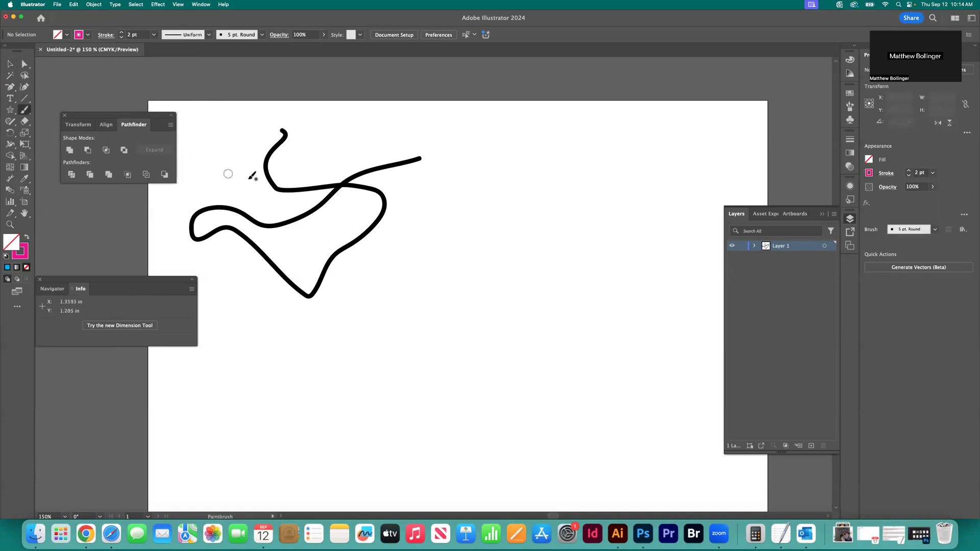
pyautogui.moveTo(223, 137)
pyautogui.mouseDown()
pyautogui.moveTo(261, 162)
pyautogui.moveTo(385, 122)
pyautogui.moveTo(354, 164)
pyautogui.moveTo(353, 200)
pyautogui.moveTo(302, 207)
pyautogui.moveTo(226, 189)
pyautogui.moveTo(205, 206)
pyautogui.moveTo(259, 251)
pyautogui.moveTo(287, 303)
pyautogui.moveTo(294, 241)
pyautogui.moveTo(462, 264)
pyautogui.mouseUp()
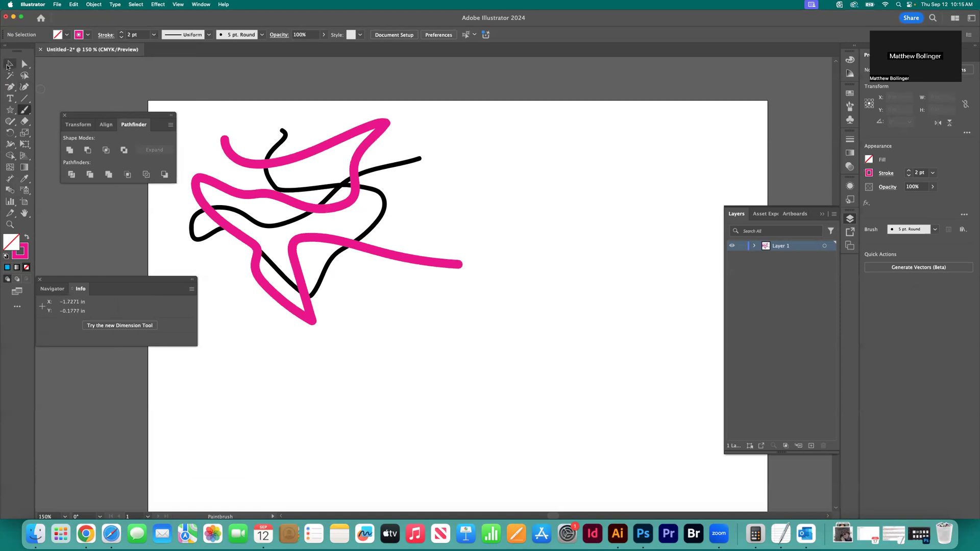
# Select the magenta and black curves in turn to compare their paths as separate objects
pyautogui.click(9, 64)
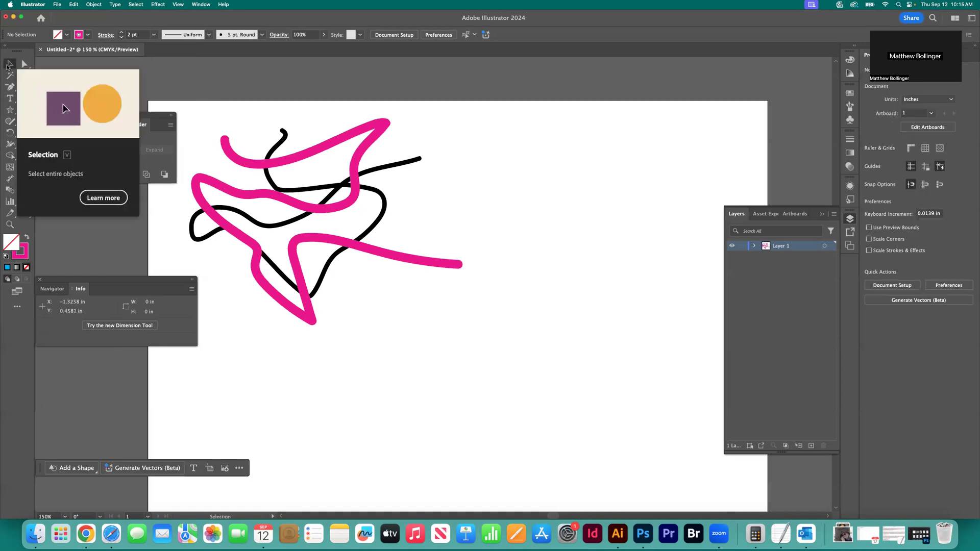
pyautogui.click(305, 149)
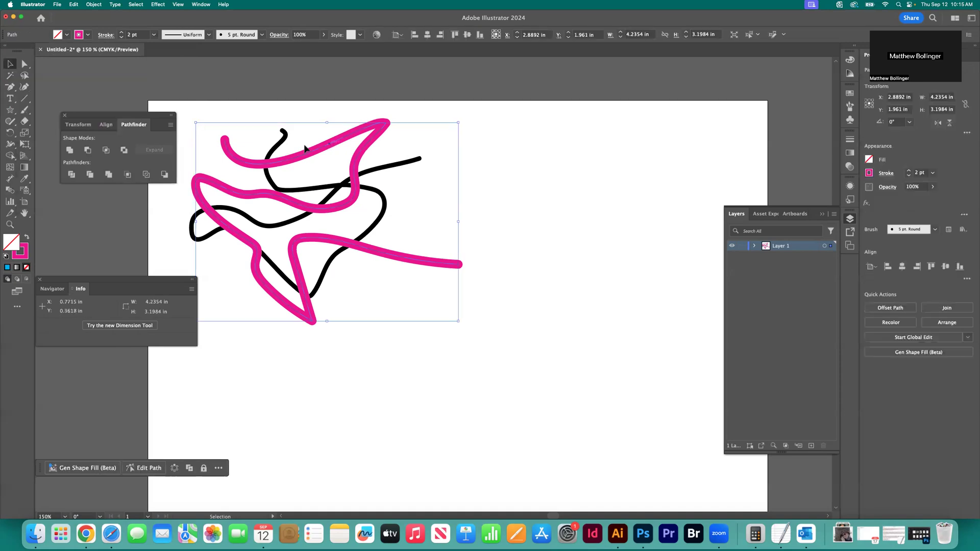
pyautogui.click(433, 152)
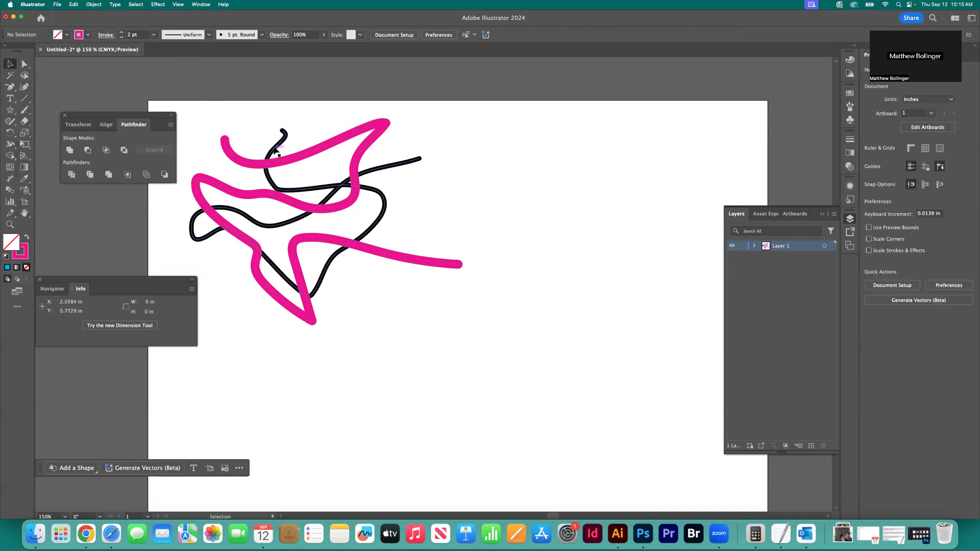
pyautogui.click(306, 188)
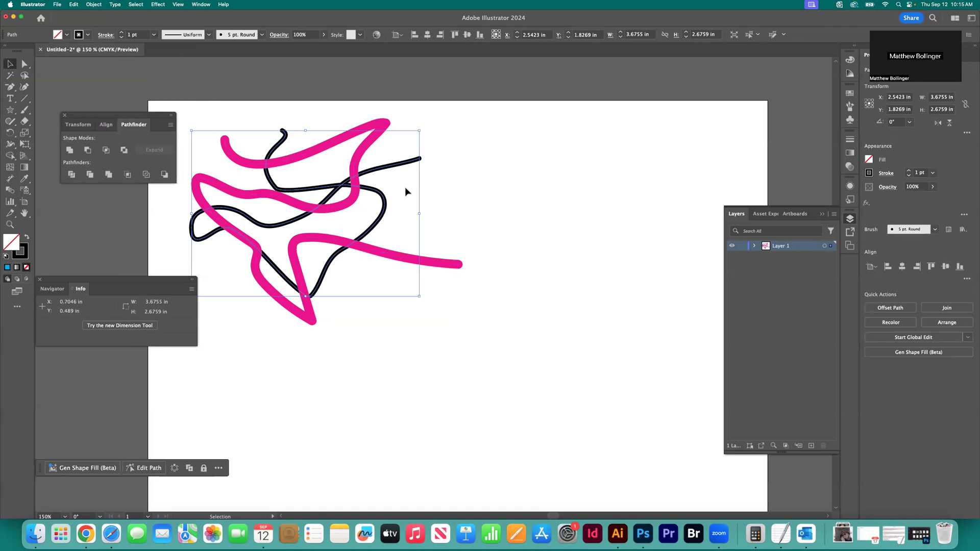
pyautogui.click(367, 145)
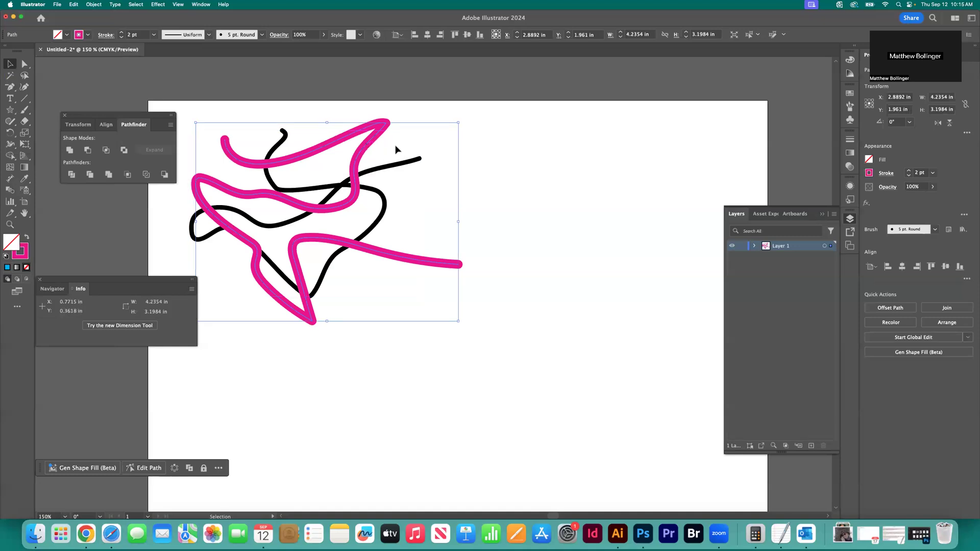
pyautogui.click(248, 114)
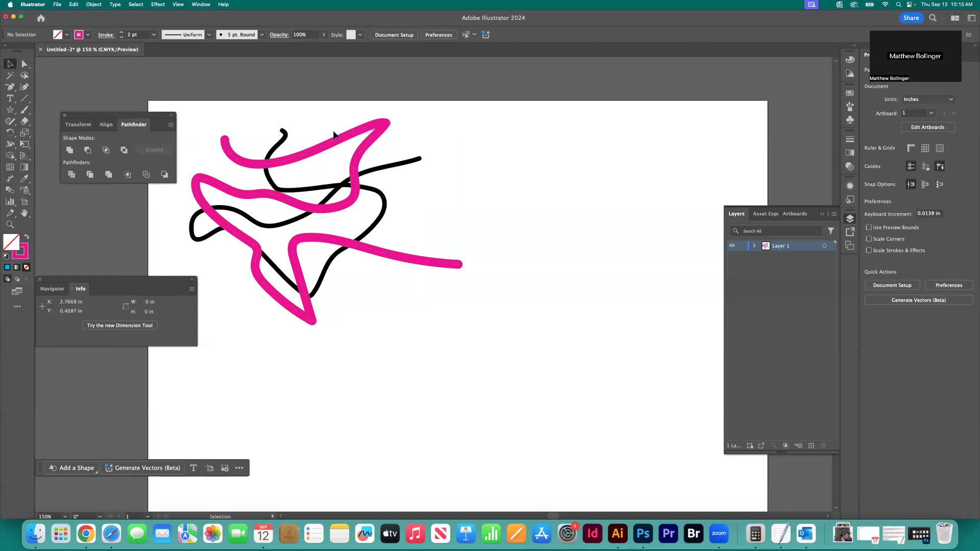
# Reshape the magenta curve's upper-left end with Direct Selection by moving its end anchor up and adjusting the adjoining bend
pyautogui.click(251, 164)
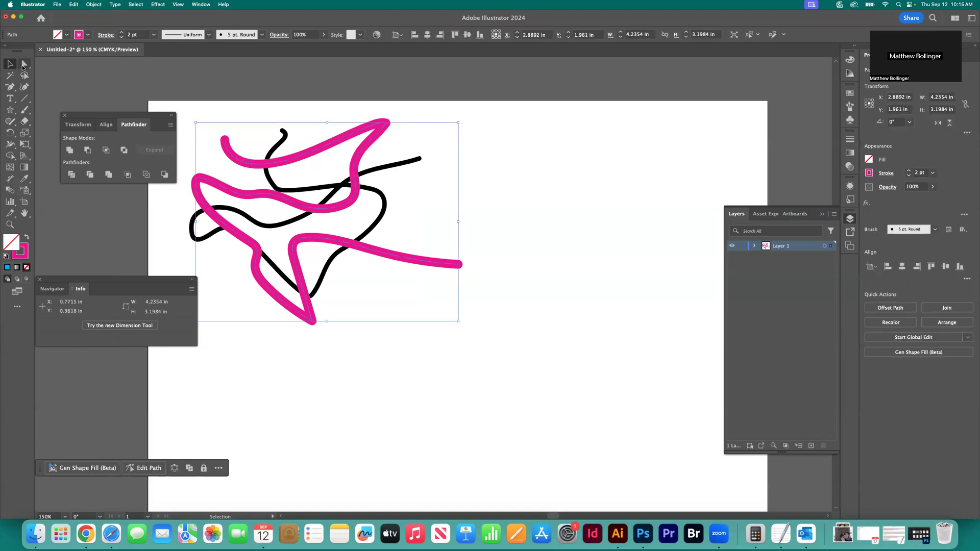
pyautogui.click(24, 64)
pyautogui.moveTo(224, 138); pyautogui.dragTo(217, 120)
pyautogui.moveTo(232, 179); pyautogui.dragTo(259, 177)
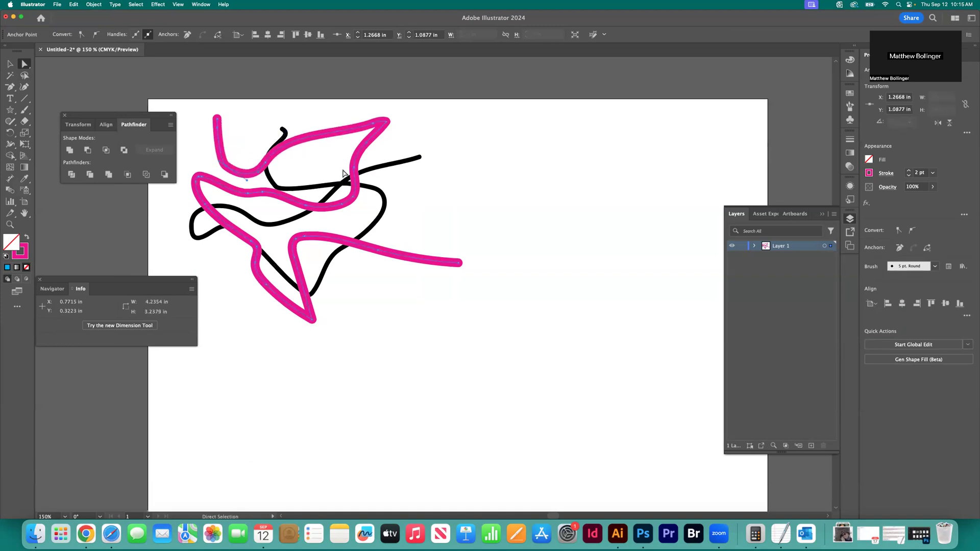
pyautogui.click(9, 63)
pyautogui.click(234, 110)
# Move both curves together leftward until they partly overhang the artboard's left edge, and deselect them
pyautogui.moveTo(314, 108); pyautogui.dragTo(484, 322)
pyautogui.moveTo(364, 206); pyautogui.dragTo(212, 229)
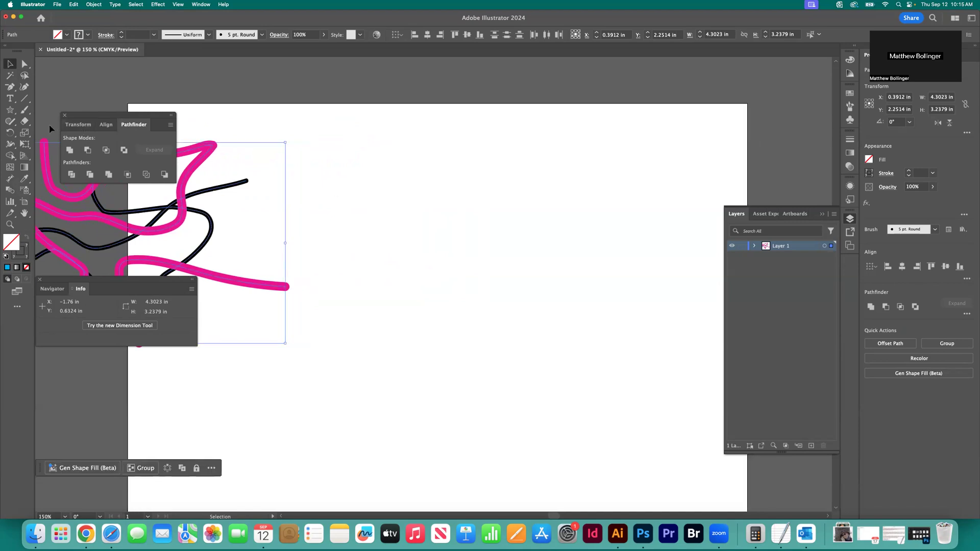
pyautogui.moveTo(26, 114); pyautogui.dragTo(61, 121)
pyautogui.press('v')
pyautogui.click(549, 288)
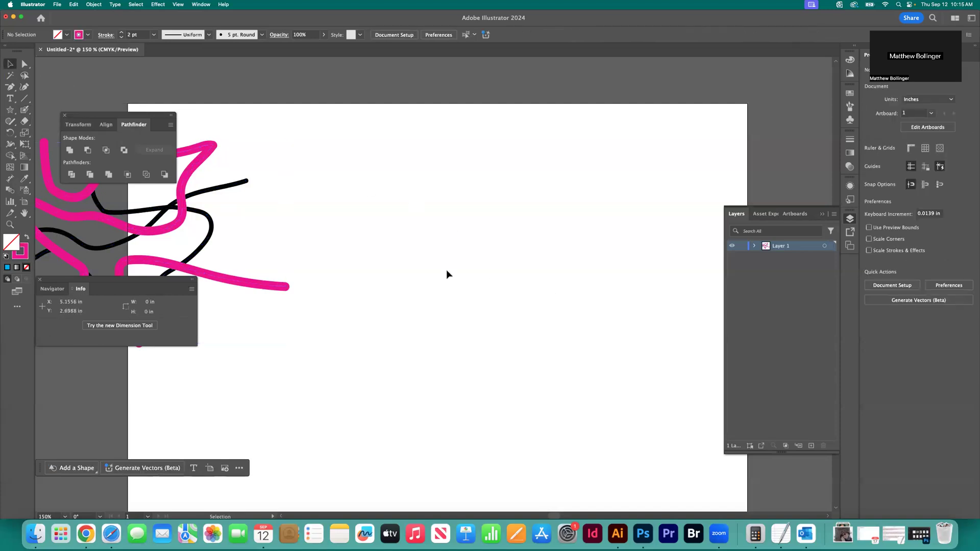
# Paint a short wavy magenta stroke with the Blob Brush in the empty area right of the curves
pyautogui.hotkey('shift', 'b')
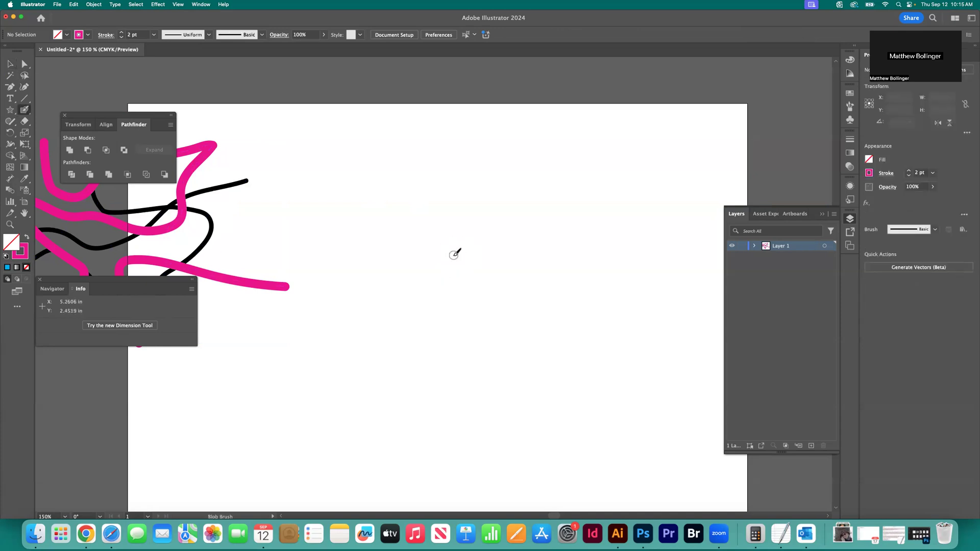
pyautogui.press('super+equal')
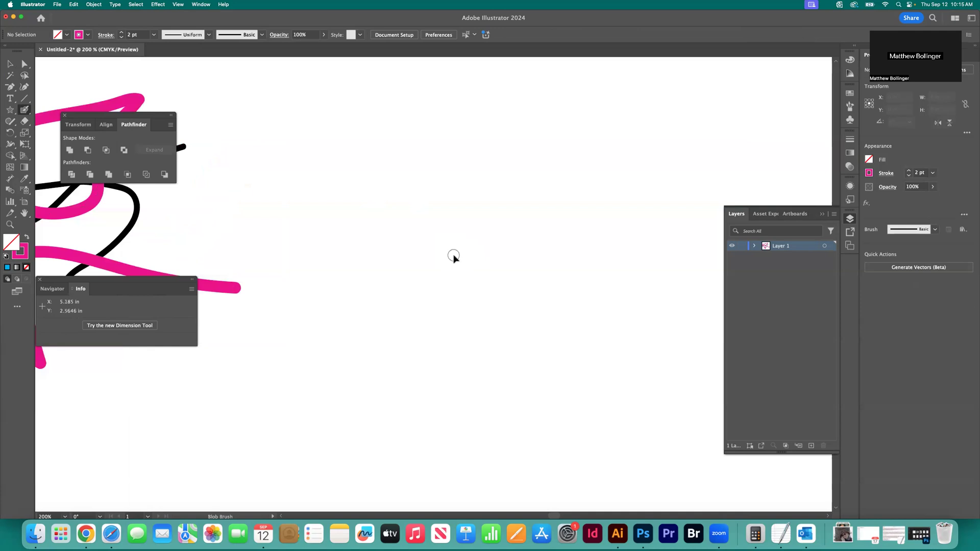
pyautogui.press('super+equal')
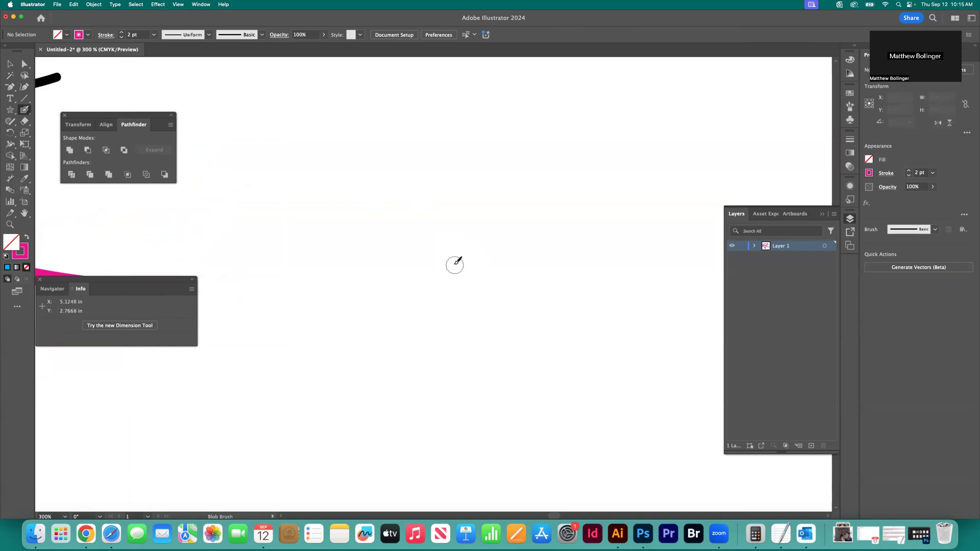
pyautogui.moveTo(378, 215)
pyautogui.mouseDown()
pyautogui.moveTo(400, 223)
pyautogui.moveTo(501, 223)
pyautogui.mouseUp()
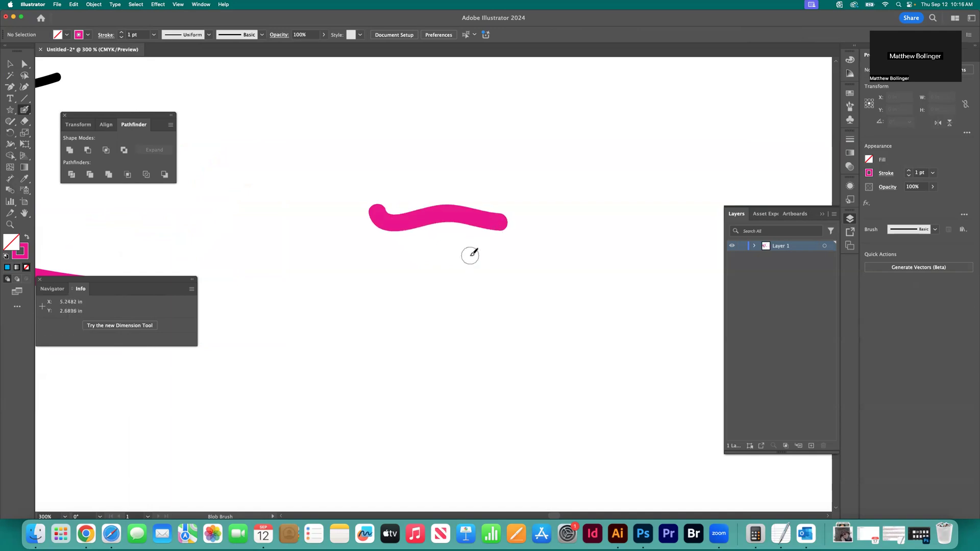
# Paint three more magenta Blob Brush strokes below the first: two progressively thinner waves and one much thicker V-shaped curve
pyautogui.moveTo(341, 252)
pyautogui.mouseDown()
pyautogui.moveTo(376, 267)
pyautogui.moveTo(493, 267)
pyautogui.mouseUp()
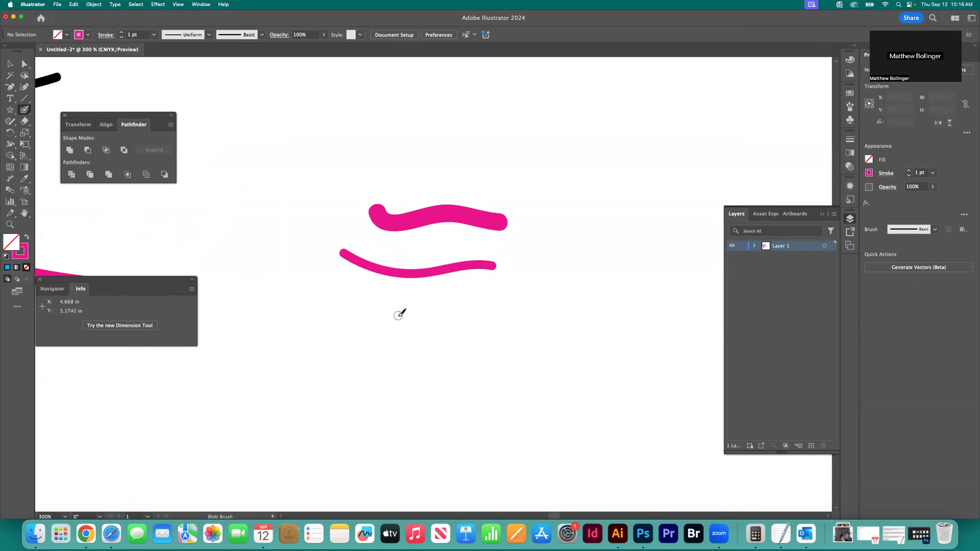
pyautogui.moveTo(363, 297)
pyautogui.mouseDown()
pyautogui.moveTo(398, 309)
pyautogui.moveTo(531, 309)
pyautogui.mouseUp()
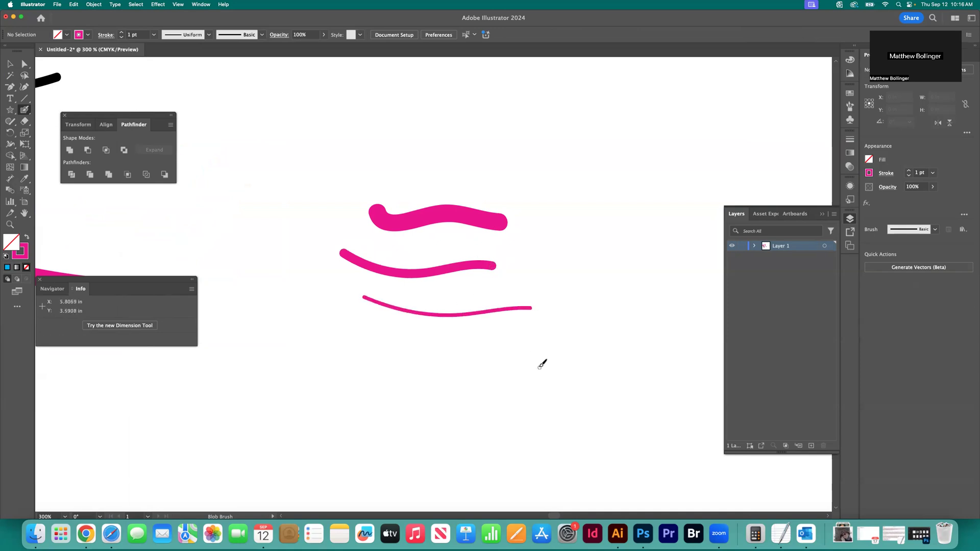
pyautogui.press(']')
pyautogui.press(']')
pyautogui.press(']')
pyautogui.press(']')
pyautogui.press(']')
pyautogui.press(']')
pyautogui.press(']')
pyautogui.press(']')
pyautogui.moveTo(569, 337)
pyautogui.mouseDown()
pyautogui.moveTo(492, 369)
pyautogui.moveTo(301, 339)
pyautogui.mouseUp()
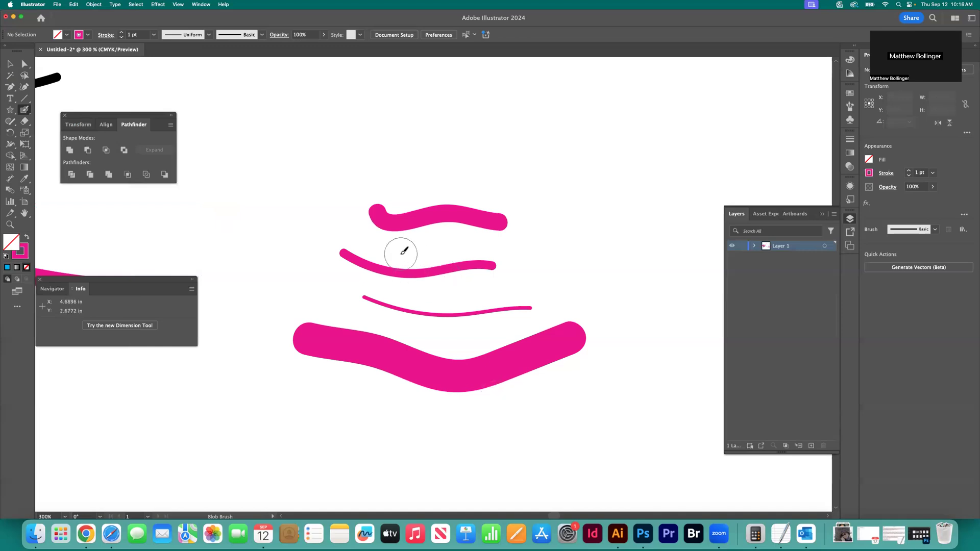
# Select all four magenta Blob Brush strokes in the empty area and delete them
pyautogui.click(9, 64)
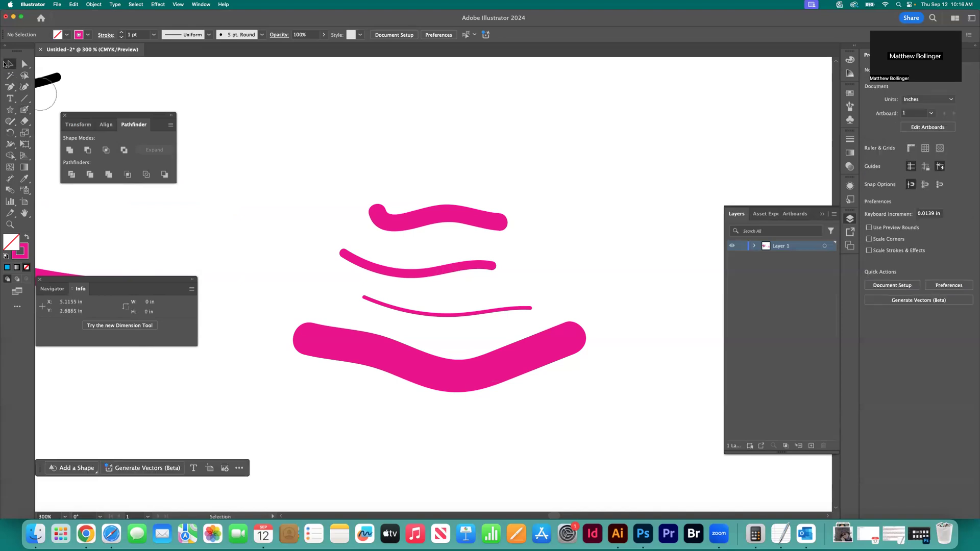
pyautogui.moveTo(394, 163); pyautogui.dragTo(473, 364)
pyautogui.press('Delete')
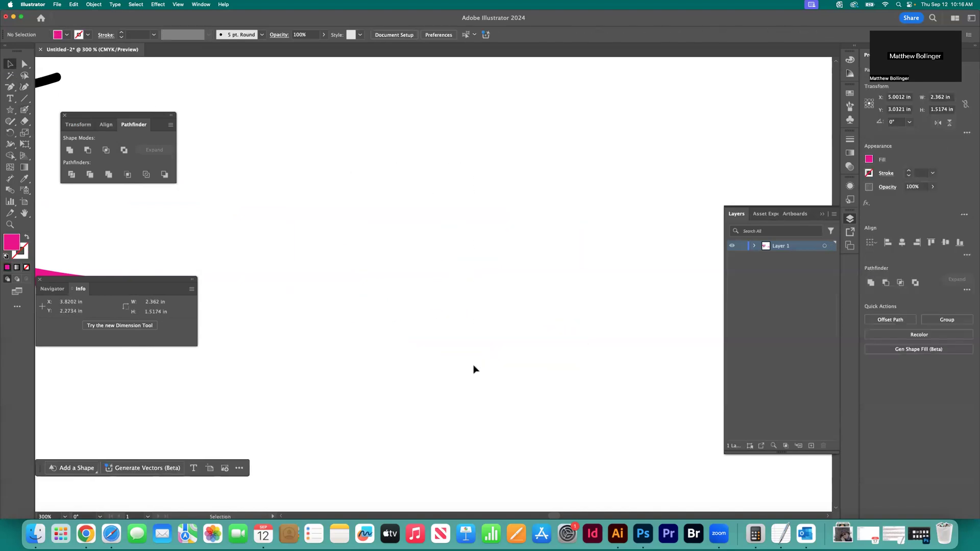
# Set the fill to light blue and paint a thick, downward-winding Blob Brush stroke about 2.34 by 1.96 in
pyautogui.click(26, 119)
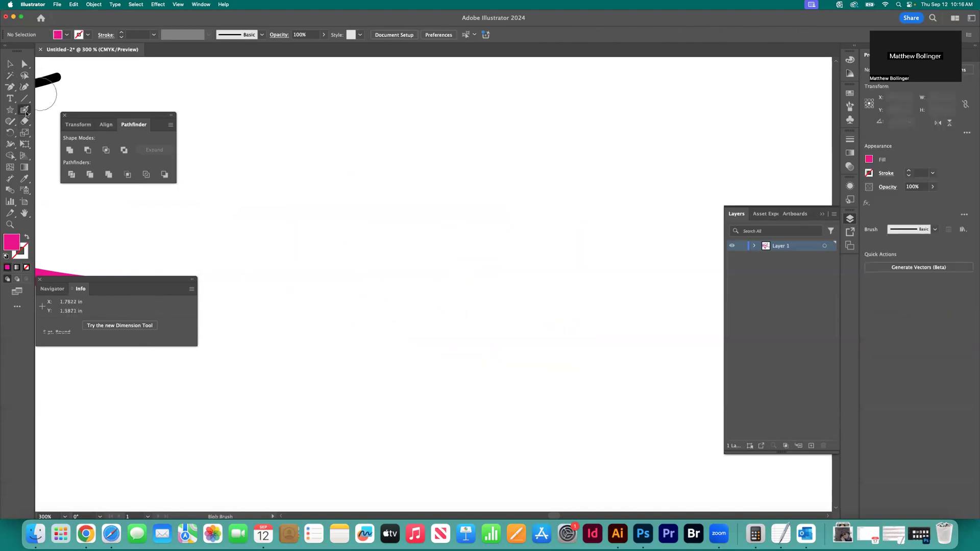
pyautogui.click(66, 36)
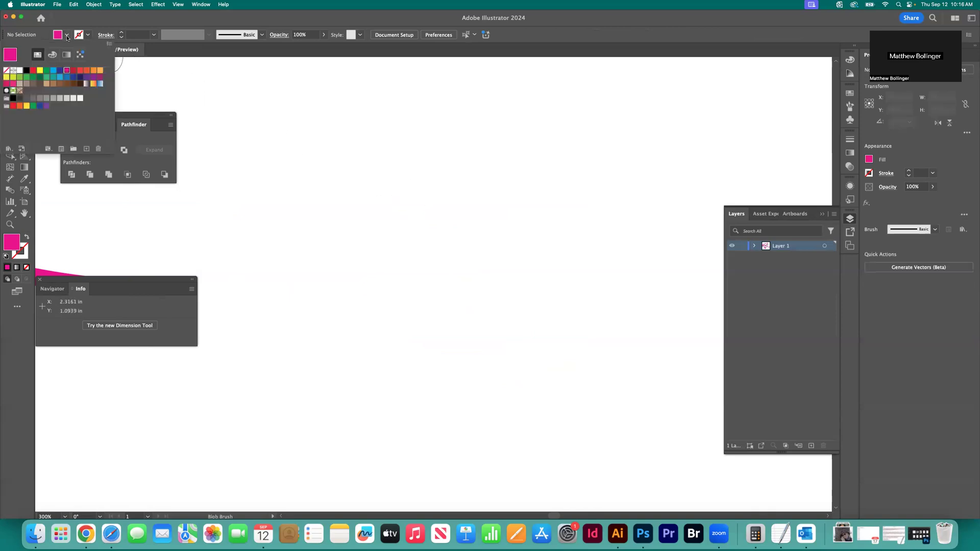
pyautogui.click(63, 78)
pyautogui.moveTo(329, 144)
pyautogui.mouseDown()
pyautogui.moveTo(560, 252)
pyautogui.moveTo(588, 364)
pyautogui.mouseUp()
# Select the blue Blob Brush shape and the black and magenta Paintbrush curves in turn to compare their fill and stroke attributes
pyautogui.click(9, 63)
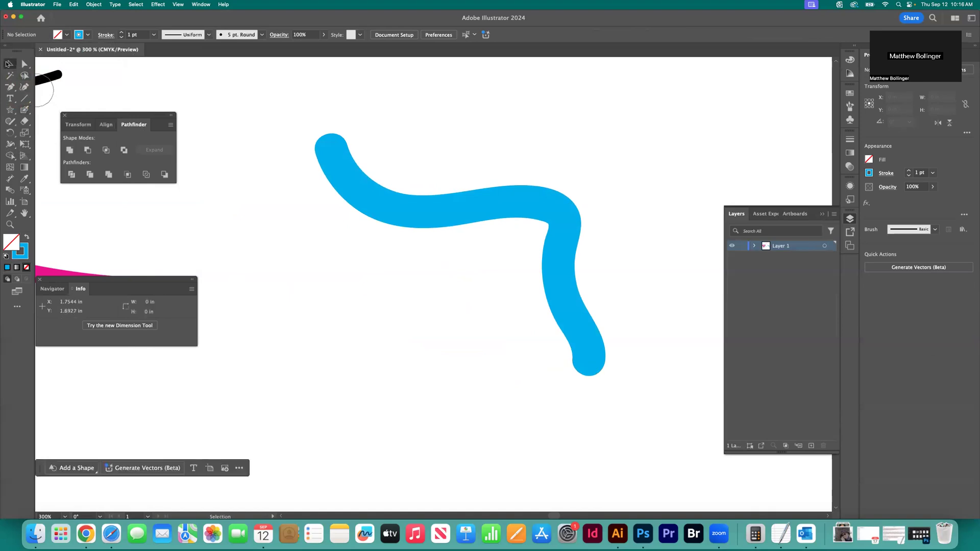
pyautogui.hscroll(-3, 255, 112)
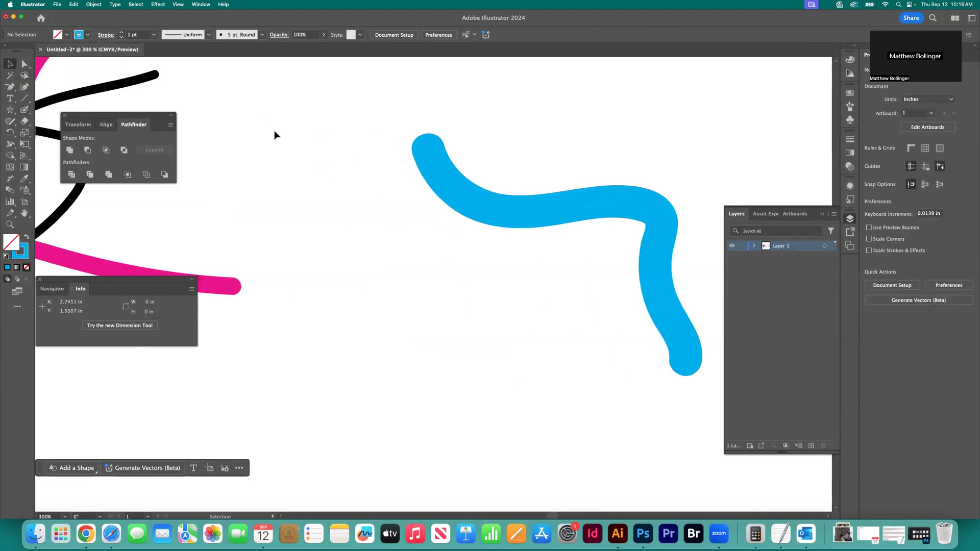
pyautogui.click(431, 183)
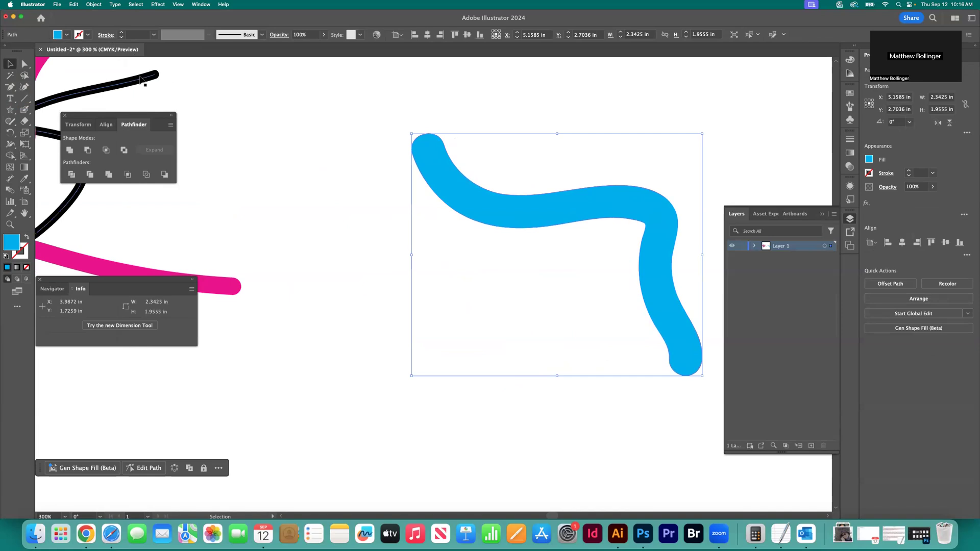
pyautogui.hscroll(-7, 280, 114)
pyautogui.hscroll(-5, 280, 113)
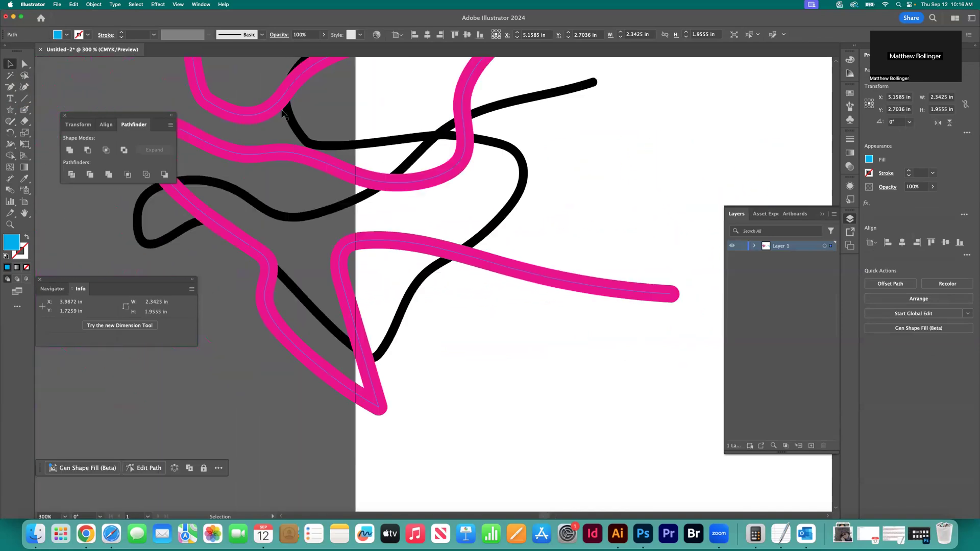
pyautogui.scroll(3, 281, 114)
pyautogui.click(540, 200)
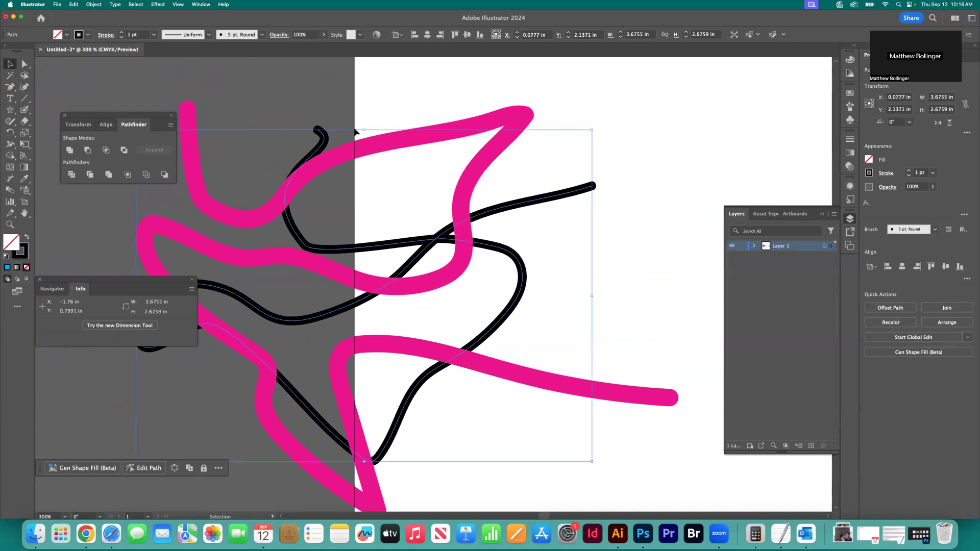
pyautogui.click(405, 140)
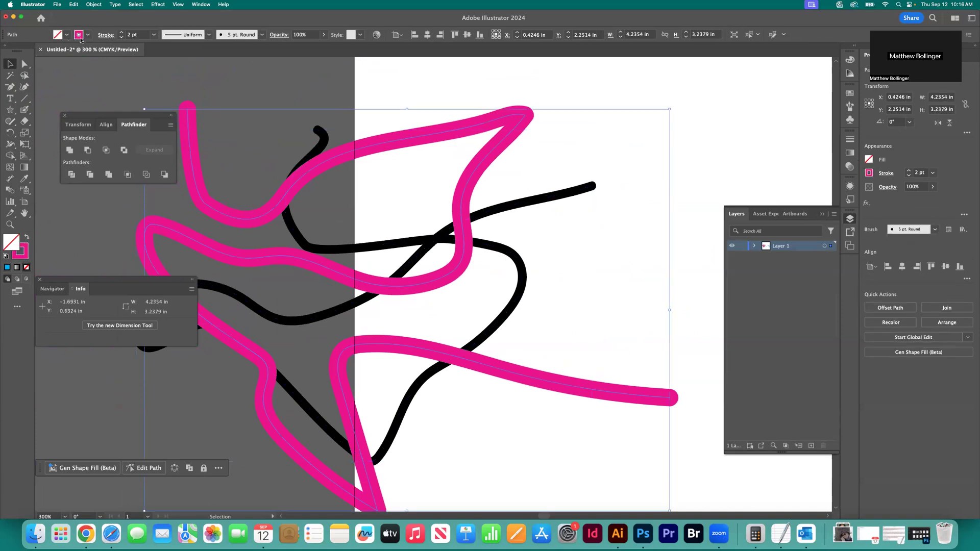
pyautogui.hscroll(10, 366, 145)
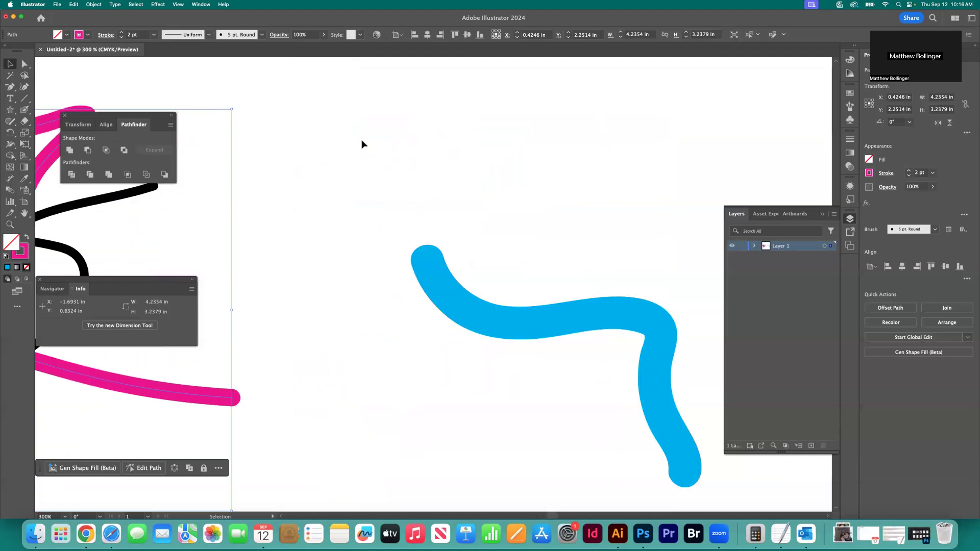
pyautogui.hscroll(3, 362, 145)
pyautogui.click(455, 267)
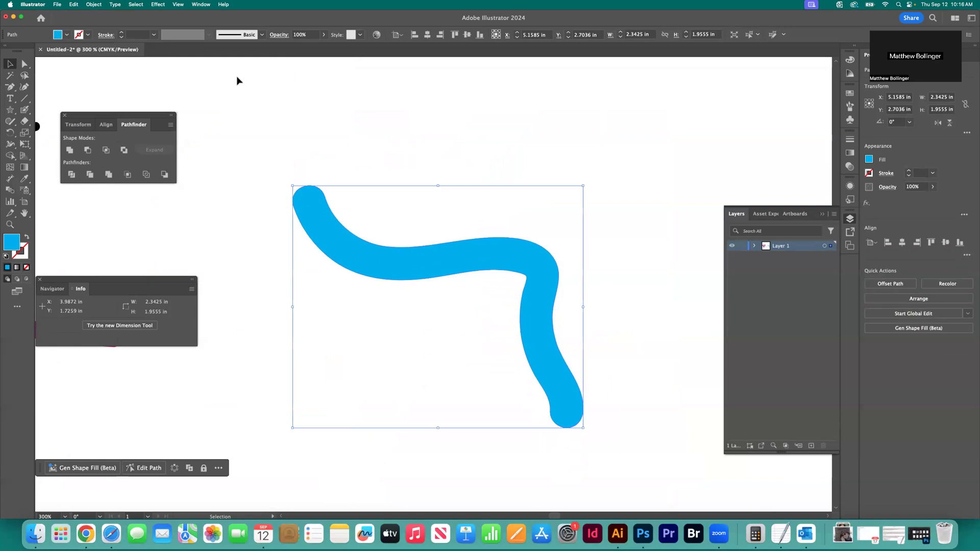
pyautogui.click(391, 159)
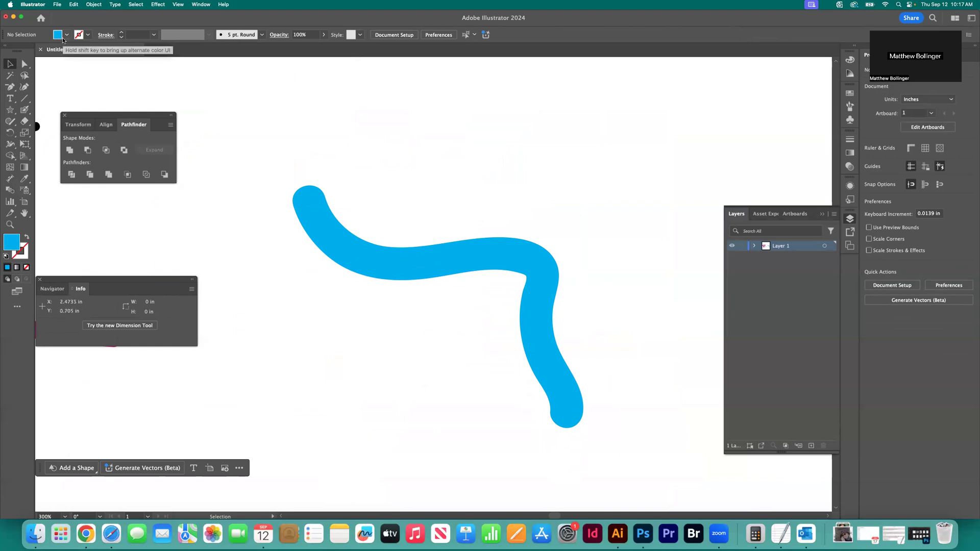
# Paint a long looping blue stroke across the existing blue shape with a smaller Blob Brush
pyautogui.hotkey('shift', 'b')
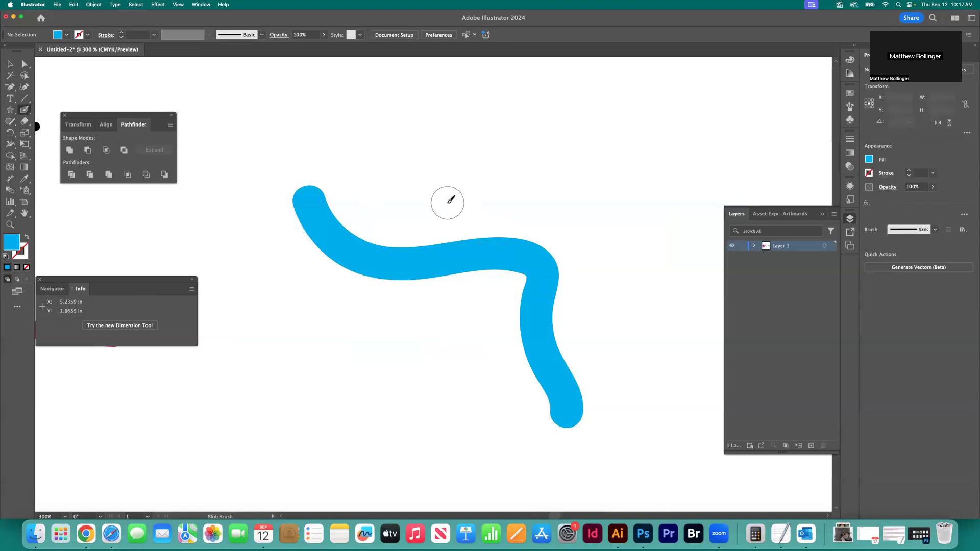
pyautogui.press('[')
pyautogui.press('[')
pyautogui.press('[')
pyautogui.press('[')
pyautogui.press('[')
pyautogui.moveTo(372, 173)
pyautogui.mouseDown()
pyautogui.moveTo(420, 334)
pyautogui.moveTo(564, 204)
pyautogui.moveTo(547, 360)
pyautogui.moveTo(463, 407)
pyautogui.moveTo(363, 327)
pyautogui.moveTo(302, 158)
pyautogui.moveTo(278, 120)
pyautogui.moveTo(302, 223)
pyautogui.moveTo(363, 252)
pyautogui.mouseUp()
# Select the blue artwork at different places to check whether the overlapping Blob Brush strokes form one object, and deselect it
pyautogui.click(10, 64)
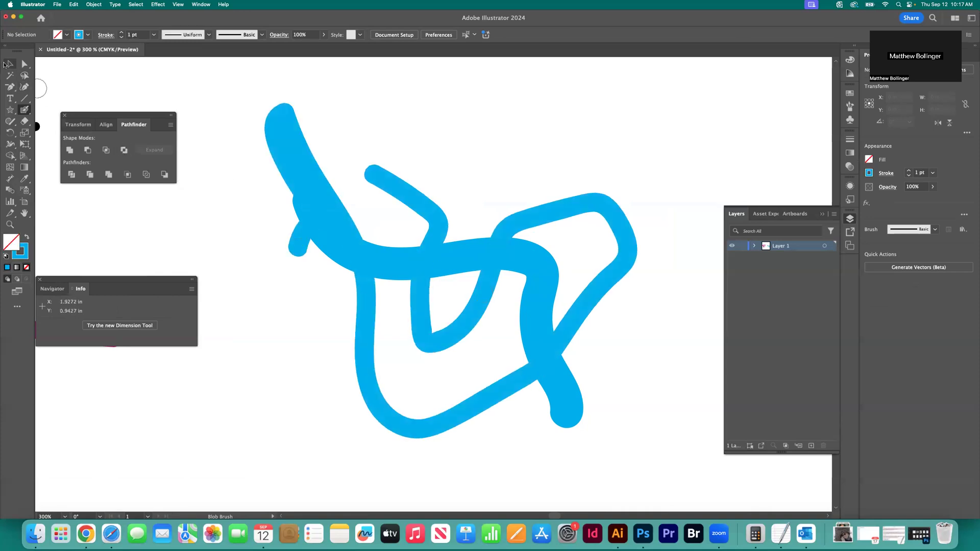
pyautogui.click(325, 208)
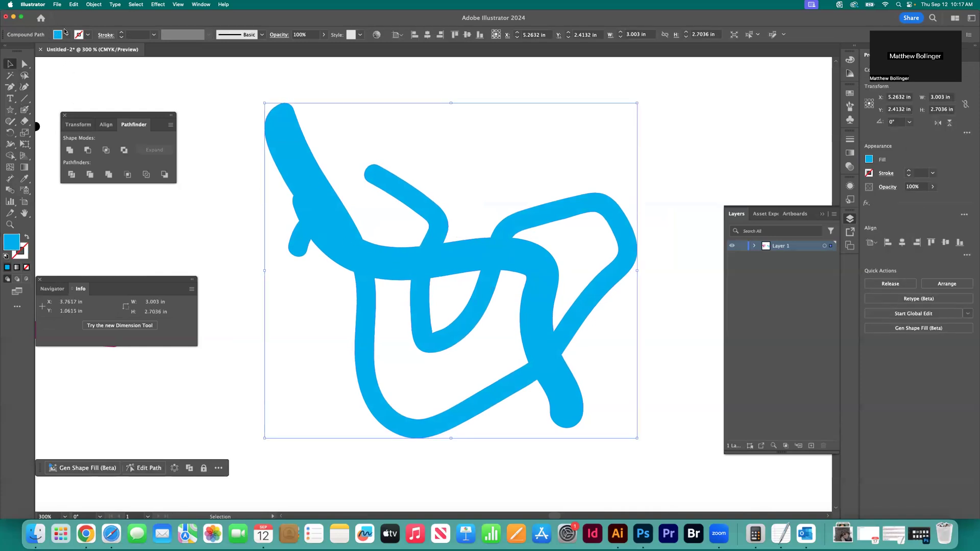
pyautogui.click(483, 199)
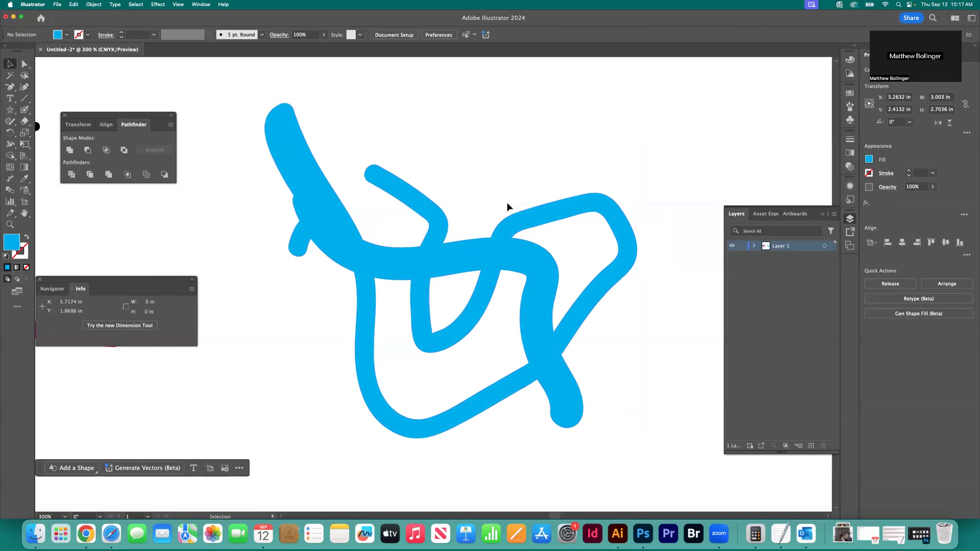
pyautogui.click(582, 211)
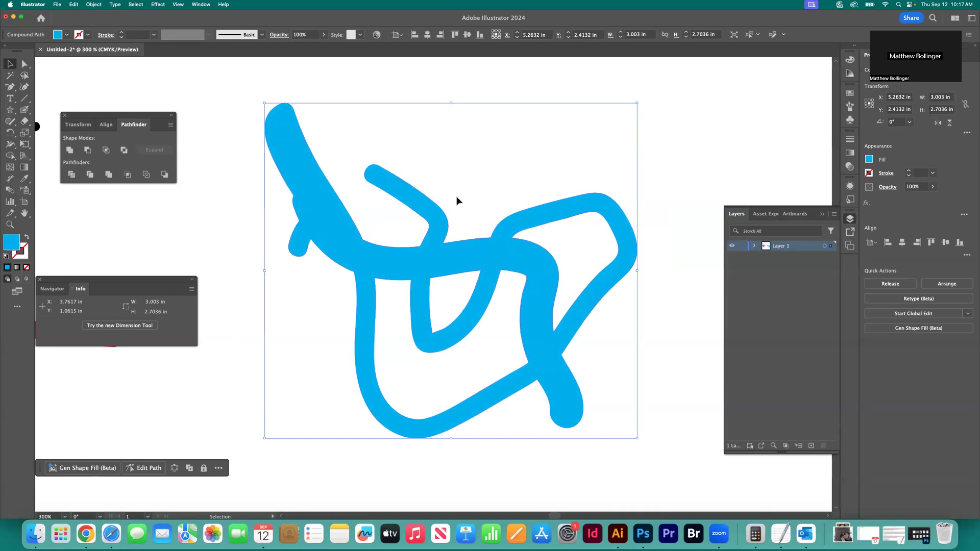
pyautogui.click(542, 197)
# Select the black and magenta curves alternately and the blue shape again to compare separate paths with merged Blob Brush artwork
pyautogui.hscroll(-10, 542, 196)
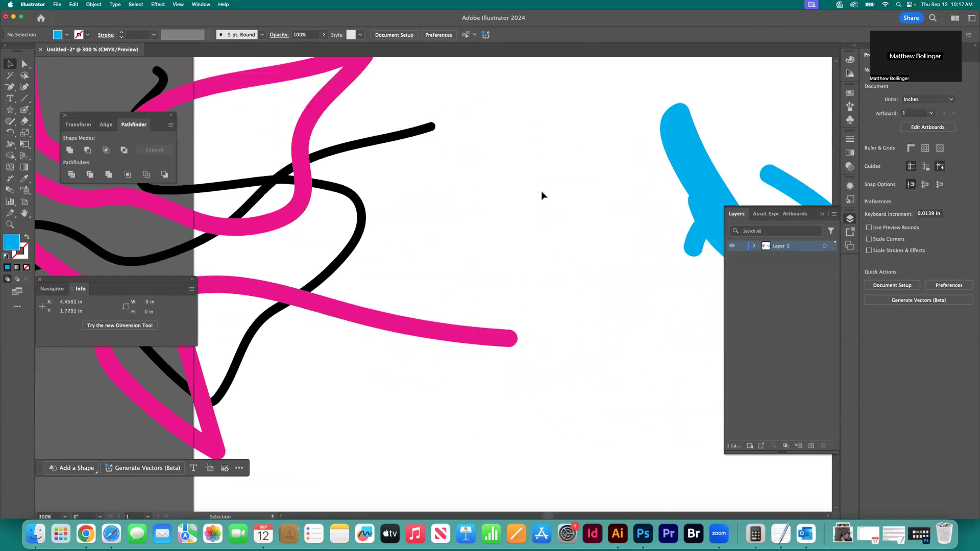
pyautogui.hscroll(-6, 542, 196)
pyautogui.click(426, 182)
pyautogui.click(587, 245)
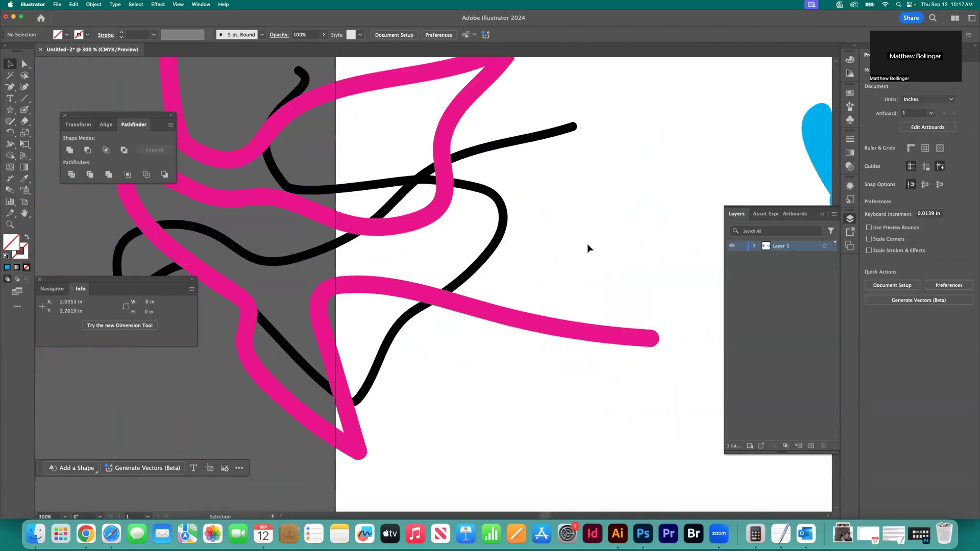
pyautogui.click(502, 229)
pyautogui.click(433, 214)
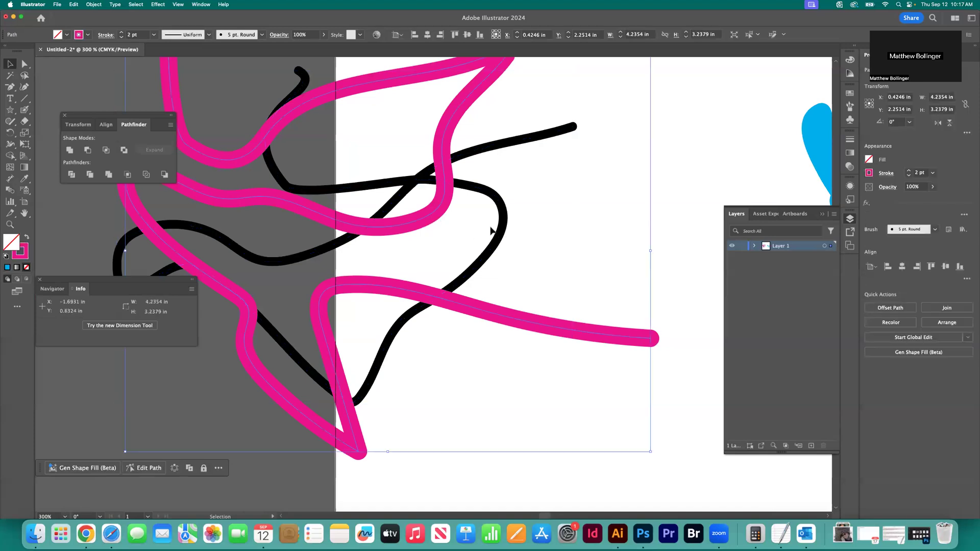
pyautogui.click(502, 229)
pyautogui.click(437, 214)
pyautogui.hscroll(10, 513, 238)
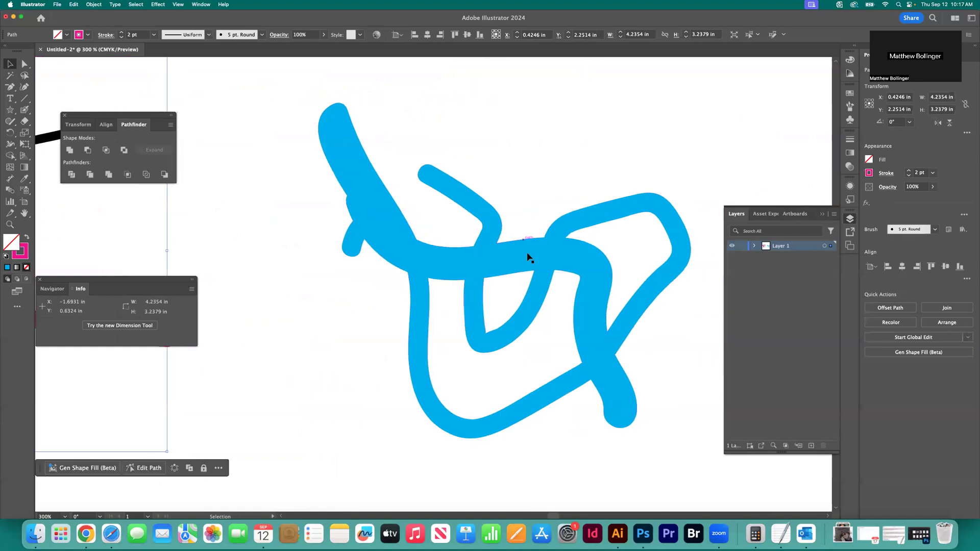
pyautogui.click(599, 298)
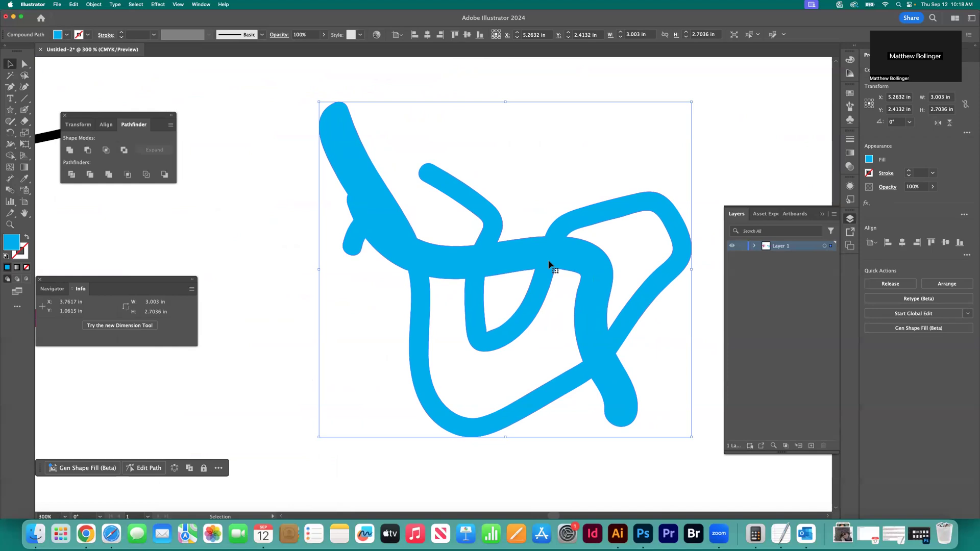
pyautogui.click(280, 184)
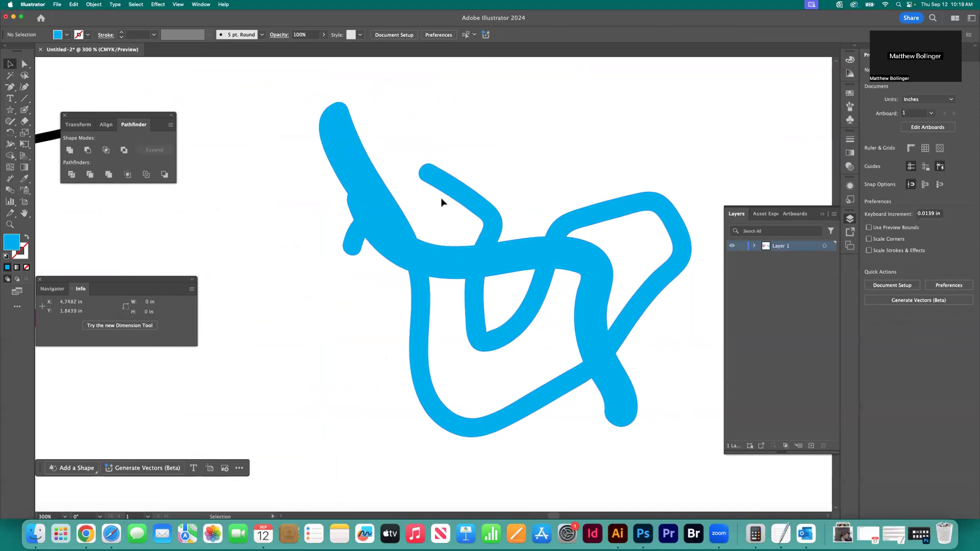
# Paint two thinner winding blue Blob Brush strokes that cross the existing blue shape several times
pyautogui.hotkey('shift', 'b')
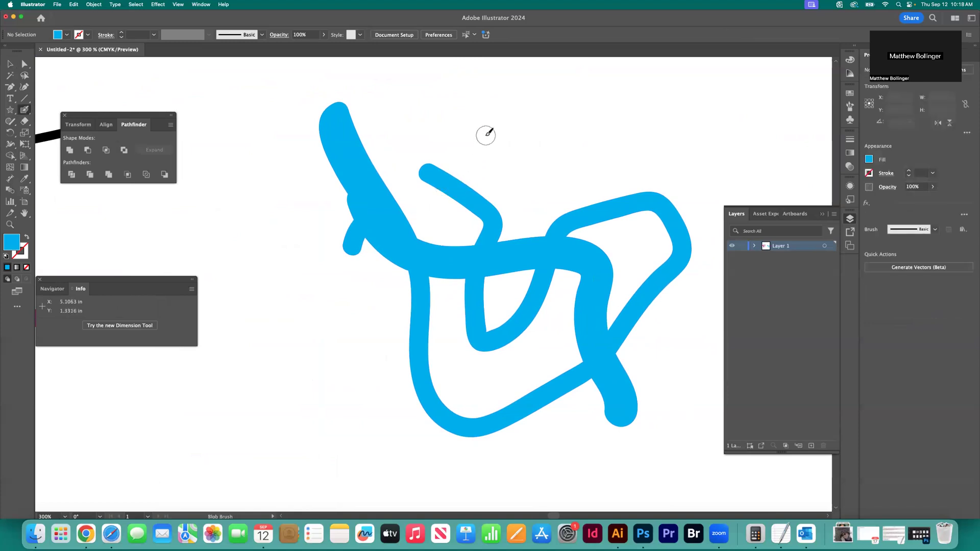
pyautogui.moveTo(483, 132)
pyautogui.mouseDown()
pyautogui.moveTo(485, 159)
pyautogui.moveTo(460, 214)
pyautogui.moveTo(374, 330)
pyautogui.mouseUp()
pyautogui.hotkey('shift', 'x')
pyautogui.moveTo(352, 363)
pyautogui.mouseDown()
pyautogui.moveTo(480, 333)
pyautogui.moveTo(561, 225)
pyautogui.moveTo(579, 151)
pyautogui.moveTo(626, 135)
pyautogui.moveTo(633, 259)
pyautogui.moveTo(660, 349)
pyautogui.moveTo(520, 375)
pyautogui.moveTo(493, 403)
pyautogui.moveTo(323, 435)
pyautogui.mouseUp()
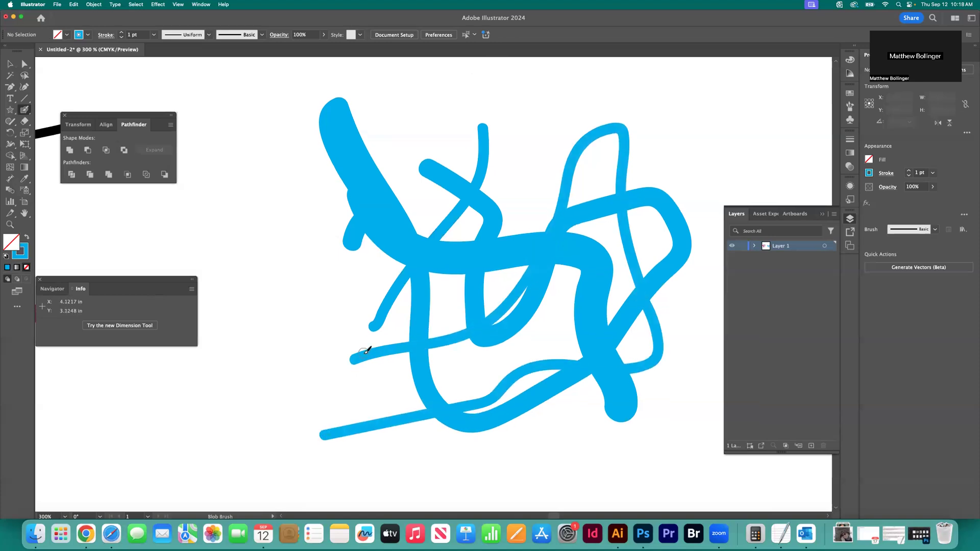
# Select the enlarged blue shape to check how the added strokes combine with it, and deselect it
pyautogui.click(9, 63)
pyautogui.click(651, 192)
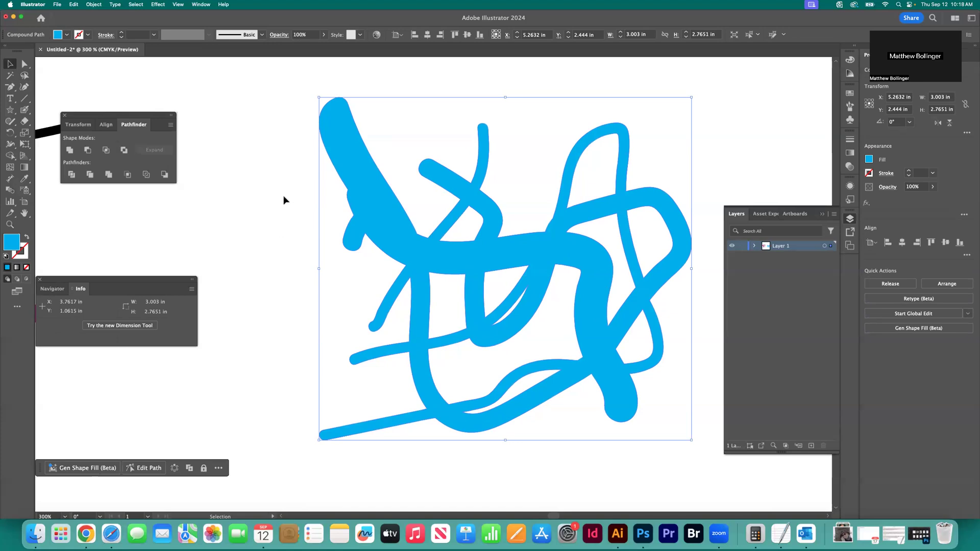
pyautogui.click(271, 187)
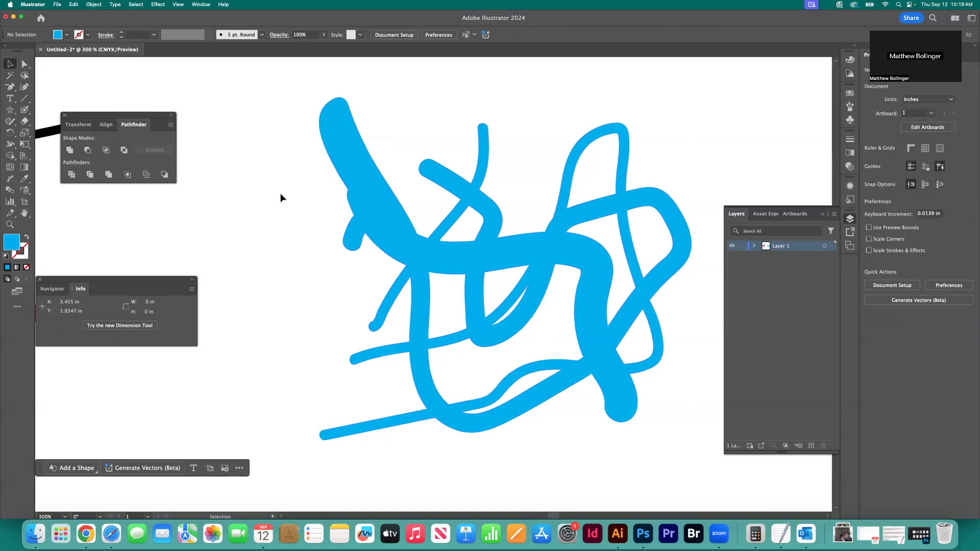
# Set the fill to orange-red and paint a long looping stroke over the blue shape with a larger Blob Brush
pyautogui.click(67, 35)
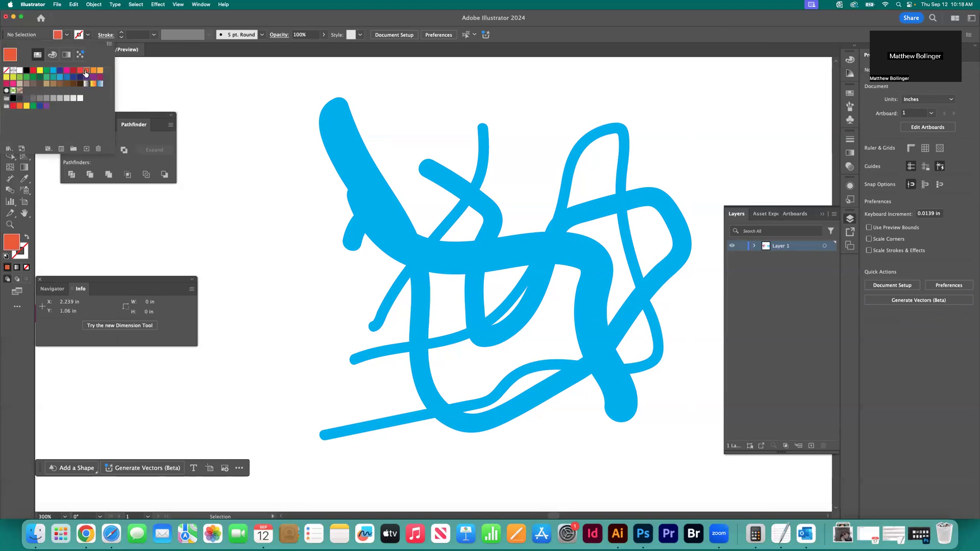
pyautogui.click(205, 106)
pyautogui.hotkey('shift', 'b')
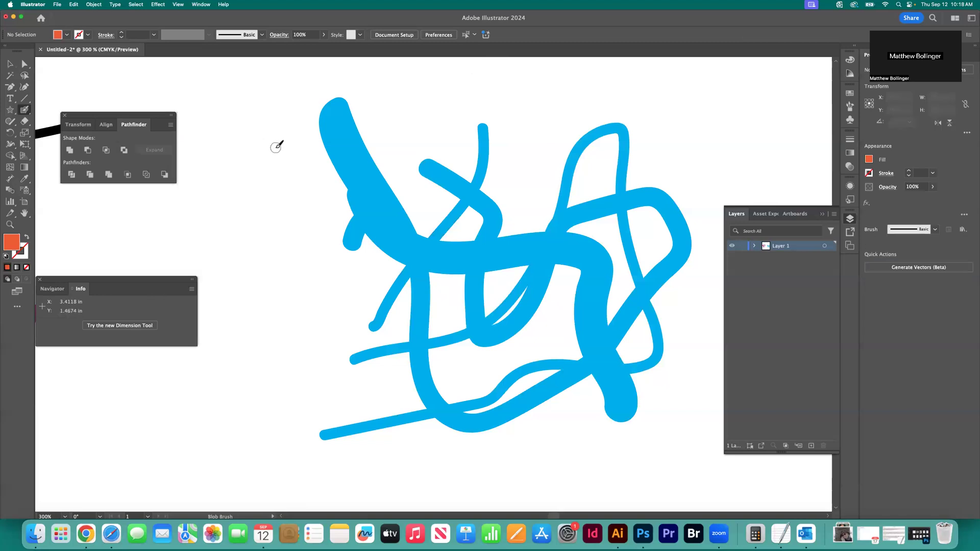
pyautogui.press(']')
pyautogui.press(']')
pyautogui.press(']')
pyautogui.press(']')
pyautogui.moveTo(259, 129)
pyautogui.mouseDown()
pyautogui.moveTo(372, 176)
pyautogui.moveTo(533, 200)
pyautogui.moveTo(653, 179)
pyautogui.moveTo(725, 198)
pyautogui.moveTo(601, 259)
pyautogui.moveTo(484, 289)
pyautogui.moveTo(476, 193)
pyautogui.moveTo(453, 123)
pyautogui.moveTo(425, 207)
pyautogui.moveTo(387, 398)
pyautogui.moveTo(599, 440)
pyautogui.moveTo(686, 425)
pyautogui.moveTo(559, 301)
pyautogui.moveTo(483, 124)
pyautogui.moveTo(534, 121)
pyautogui.moveTo(637, 78)
pyautogui.mouseUp()
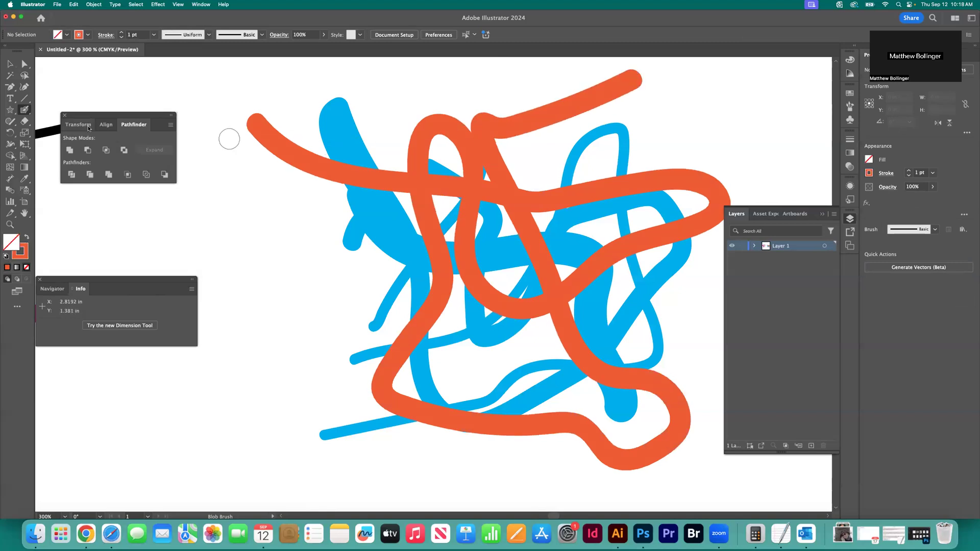
pyautogui.click(10, 64)
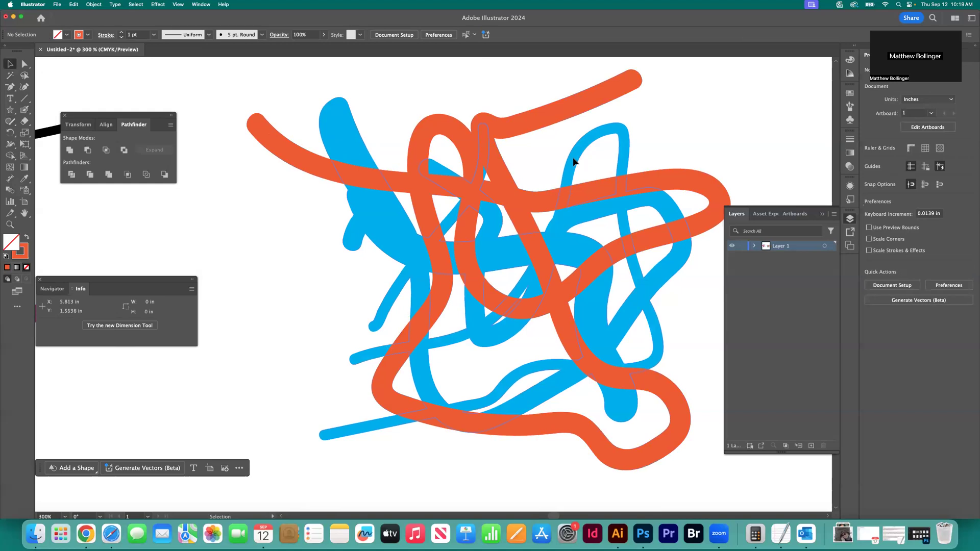
# Reposition the orange-red shape over the blue artwork and fill in its upper loops with the Blob Brush
pyautogui.click(574, 178)
pyautogui.moveTo(574, 179); pyautogui.dragTo(534, 133)
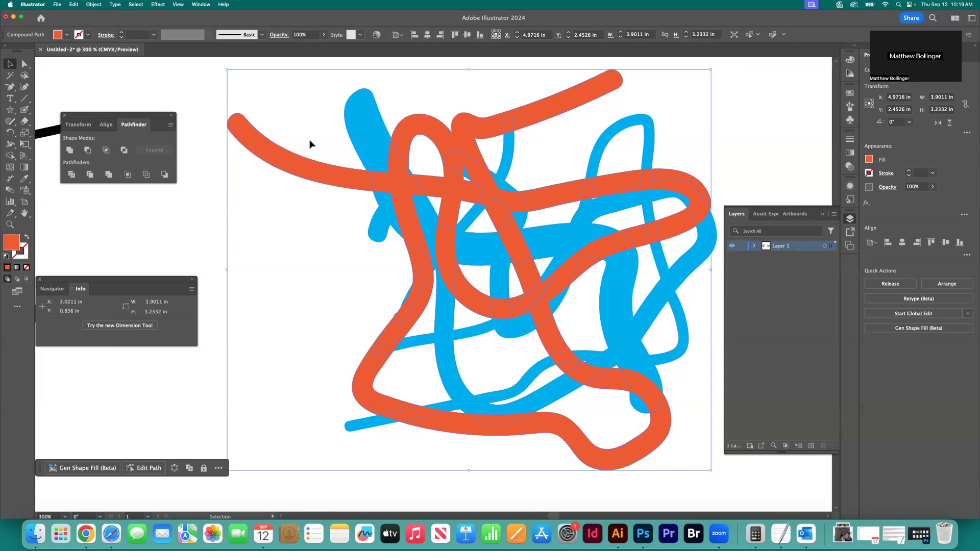
pyautogui.hotkey('shift', 'b')
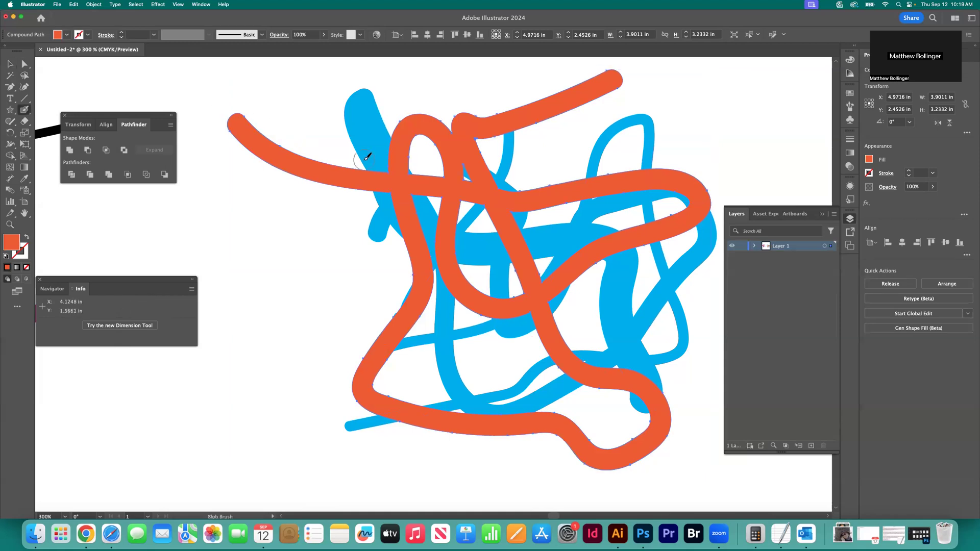
pyautogui.moveTo(423, 164)
pyautogui.mouseDown()
pyautogui.moveTo(432, 158)
pyautogui.moveTo(442, 171)
pyautogui.moveTo(417, 137)
pyautogui.moveTo(419, 167)
pyautogui.moveTo(453, 165)
pyautogui.moveTo(445, 183)
pyautogui.moveTo(433, 166)
pyautogui.moveTo(462, 215)
pyautogui.moveTo(467, 262)
pyautogui.moveTo(467, 242)
pyautogui.mouseUp()
pyautogui.moveTo(477, 200)
pyautogui.mouseDown()
pyautogui.moveTo(507, 250)
pyautogui.moveTo(515, 272)
pyautogui.moveTo(506, 288)
pyautogui.moveTo(479, 262)
pyautogui.moveTo(490, 242)
pyautogui.moveTo(499, 268)
pyautogui.mouseUp()
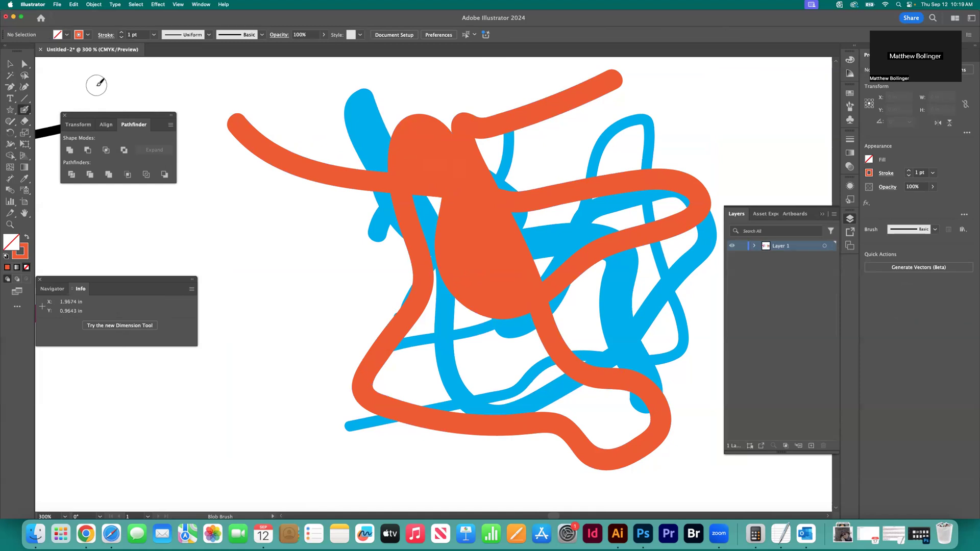
# Move the Blob Brush fidelity towards Smooth and paint a winding vertical orange-red stroke in the empty area beside the artwork
pyautogui.hscroll(-3, 256, 126)
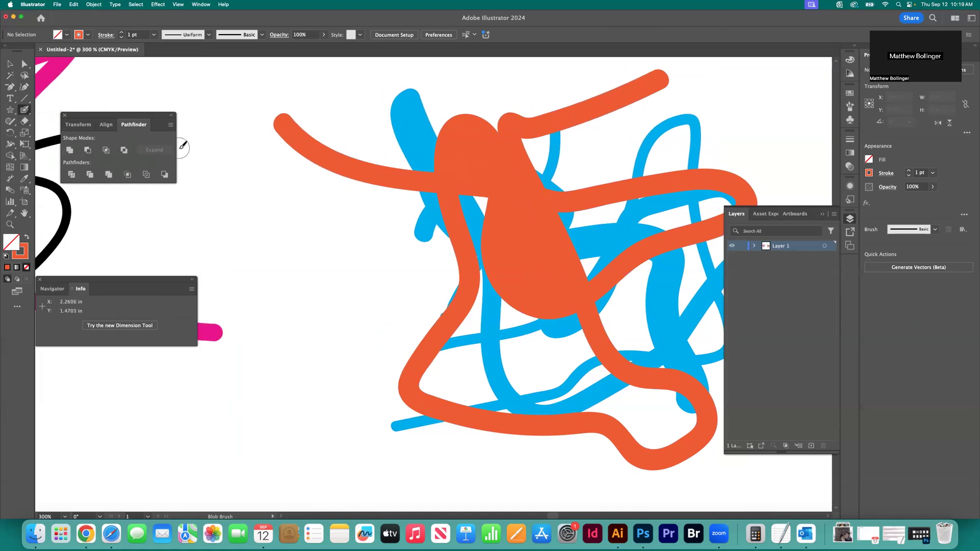
pyautogui.doubleClick(24, 110)
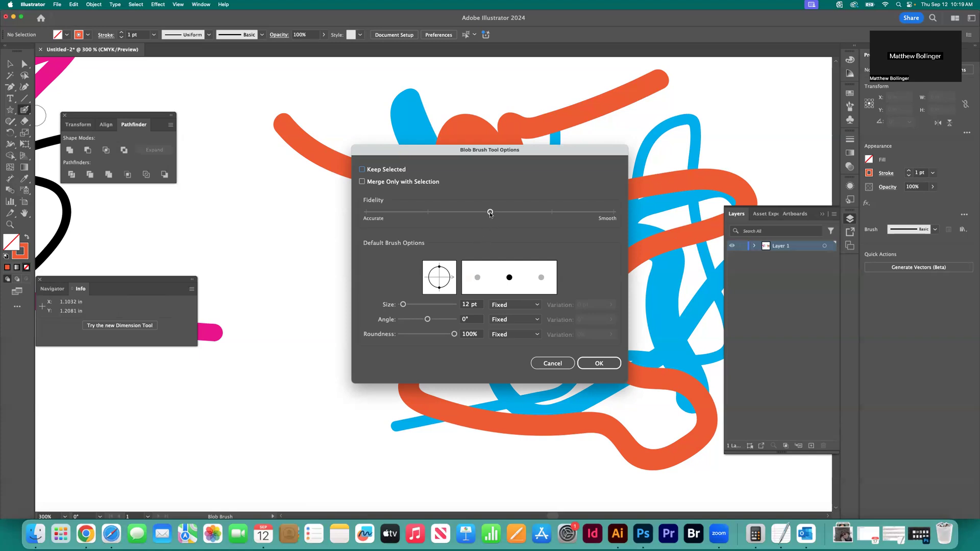
pyautogui.moveTo(553, 212); pyautogui.dragTo(596, 214)
pyautogui.click(596, 364)
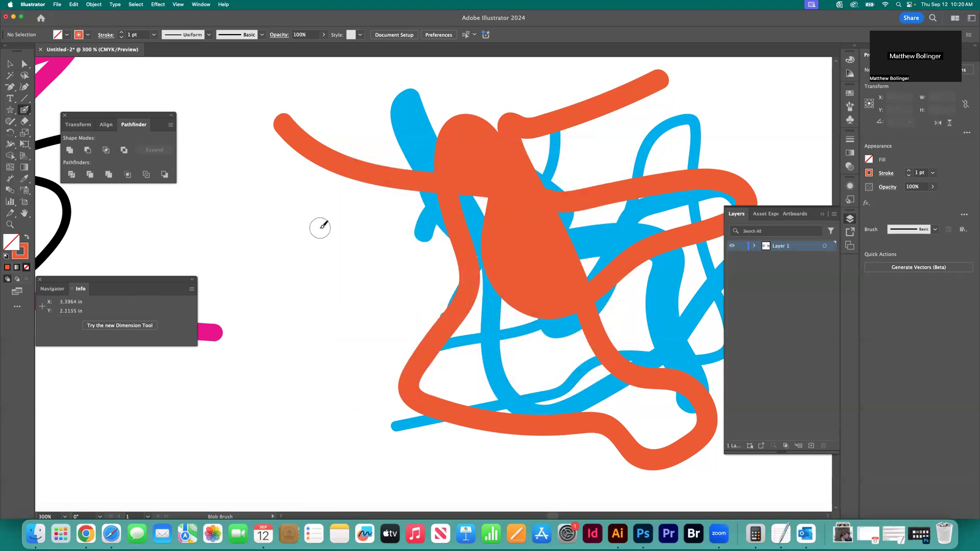
pyautogui.moveTo(316, 218)
pyautogui.mouseDown()
pyautogui.moveTo(346, 243)
pyautogui.moveTo(314, 333)
pyautogui.moveTo(332, 393)
pyautogui.mouseUp()
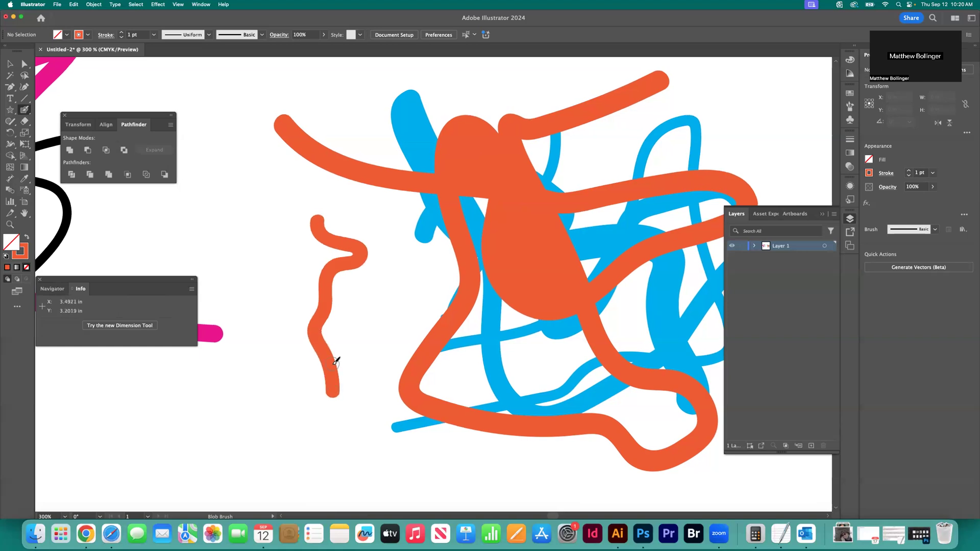
# Delete all the orange-red and blue Blob Brush artwork, keeping the black and magenta curves
pyautogui.press('super+minus')
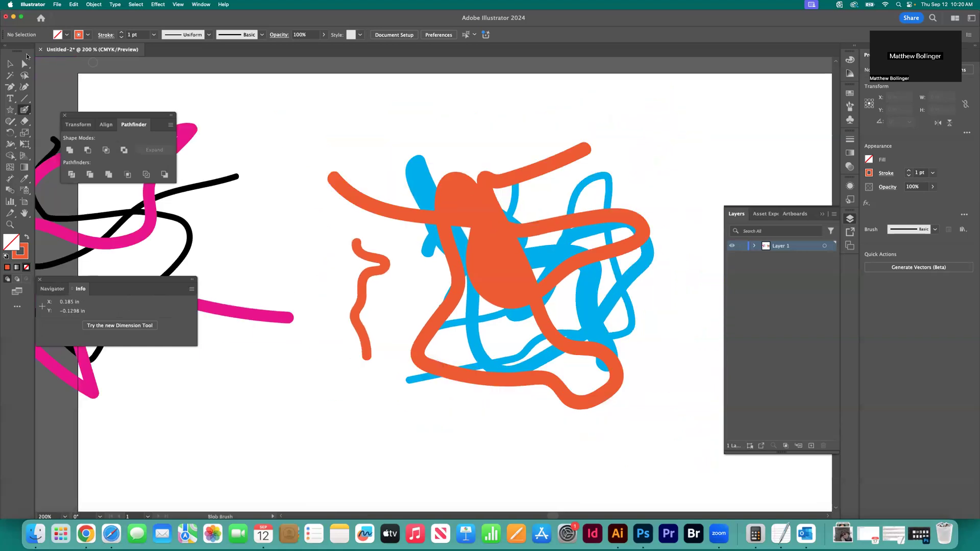
pyautogui.press('v')
pyautogui.moveTo(342, 121); pyautogui.dragTo(659, 436)
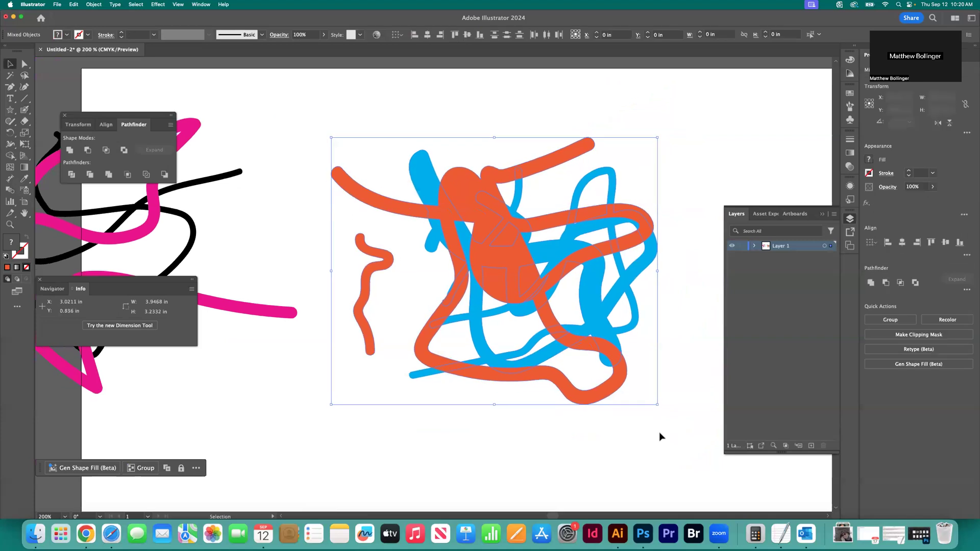
pyautogui.press('Delete')
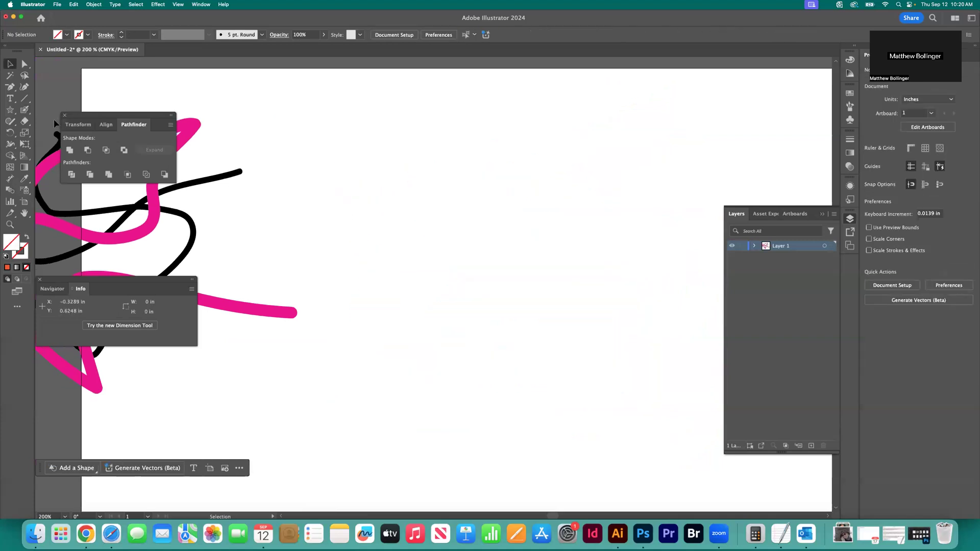
# Set the fill to green and paint a long wavy horizontal Blob Brush stroke in the cleared area
pyautogui.click(67, 35)
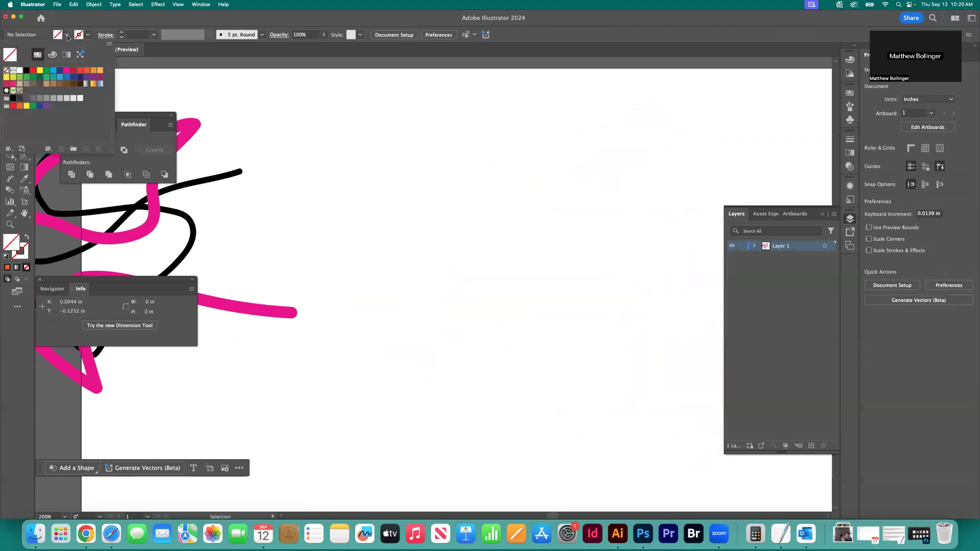
pyautogui.click(27, 79)
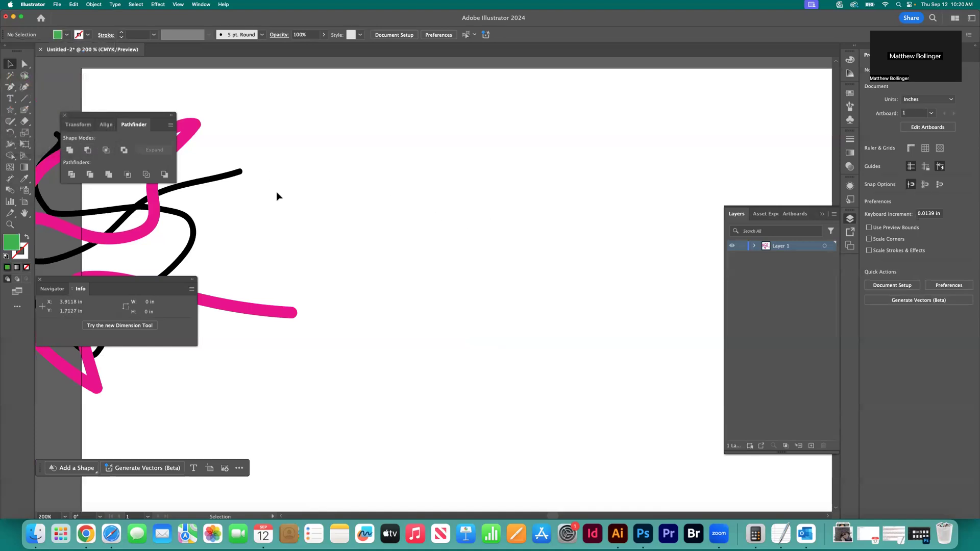
pyautogui.hotkey('shift', 'b')
pyautogui.moveTo(405, 219); pyautogui.dragTo(391, 210)
pyautogui.moveTo(443, 247)
pyautogui.mouseDown()
pyautogui.moveTo(544, 219)
pyautogui.moveTo(633, 234)
pyautogui.moveTo(694, 222)
pyautogui.mouseUp()
pyautogui.hotkey('shift', 'x')
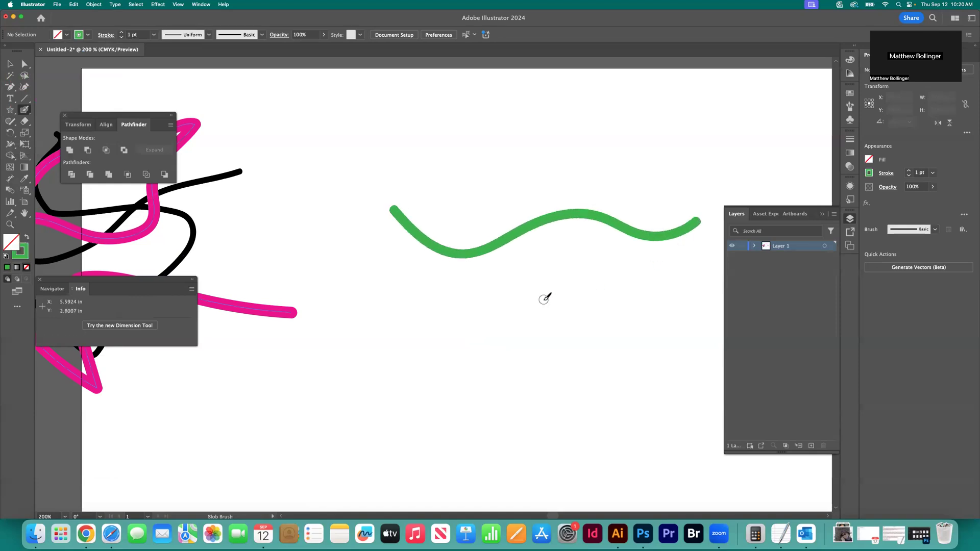
# Set the Blob Brush fidelity fully to Accurate, keeping the green stroke in view for comparison
pyautogui.hscroll(2, 541, 289)
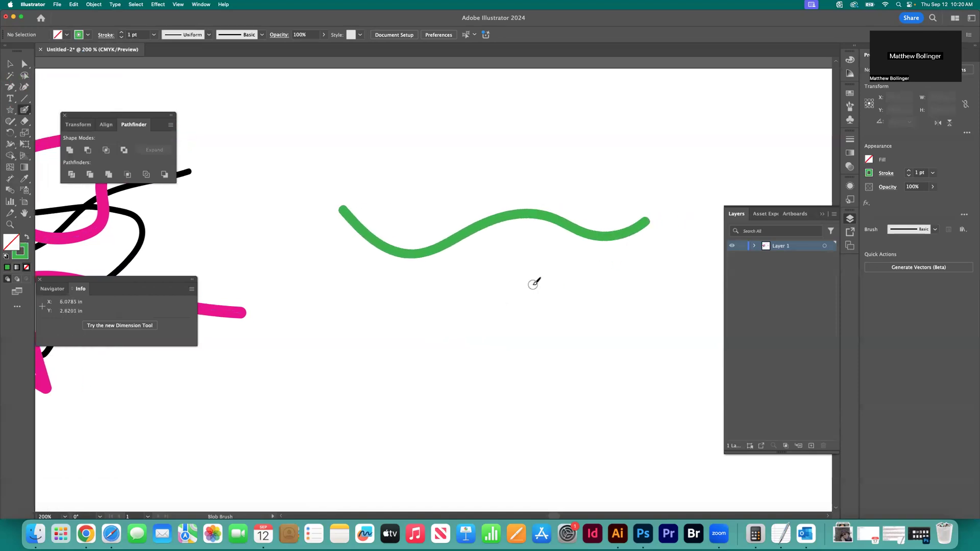
pyautogui.doubleClick(24, 111)
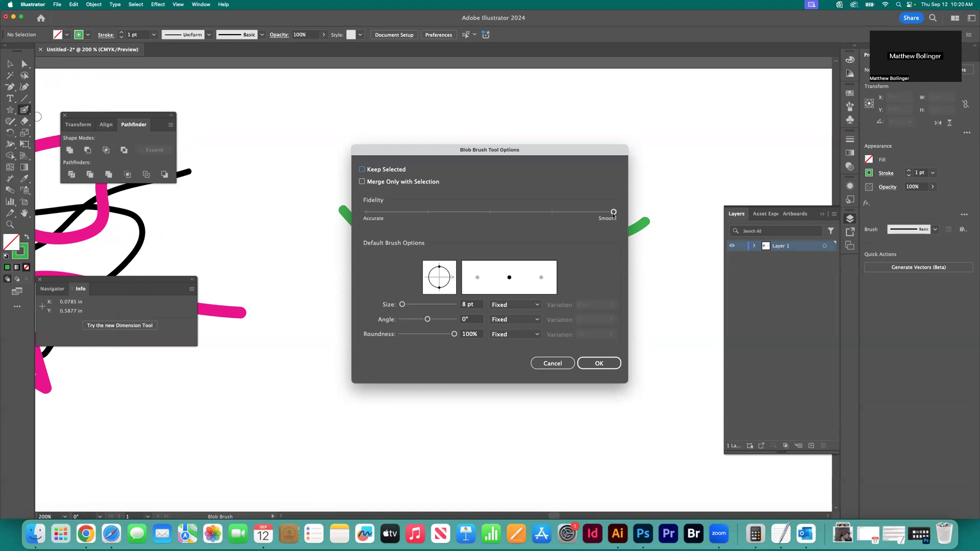
pyautogui.moveTo(523, 151)
pyautogui.mouseDown()
pyautogui.moveTo(670, 254)
pyautogui.moveTo(680, 279)
pyautogui.mouseUp()
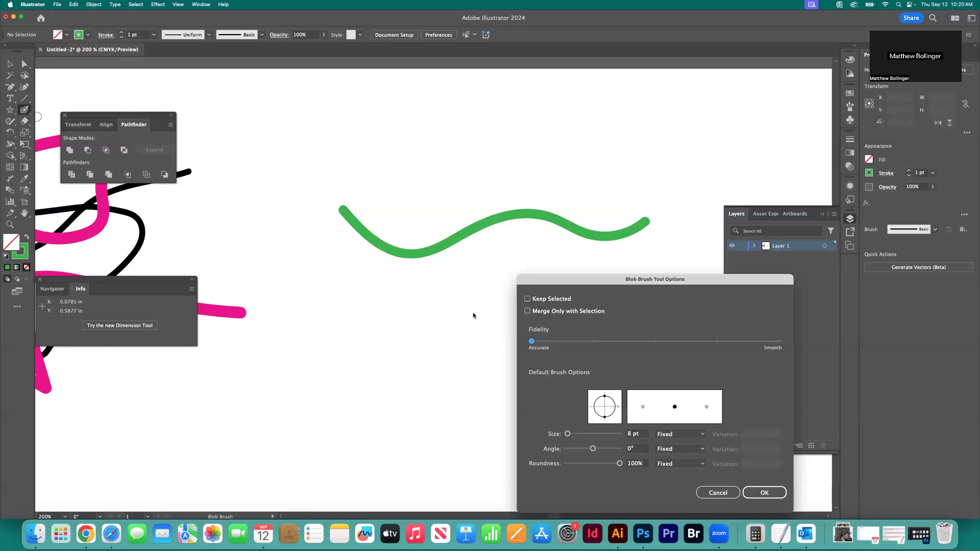
pyautogui.click(764, 492)
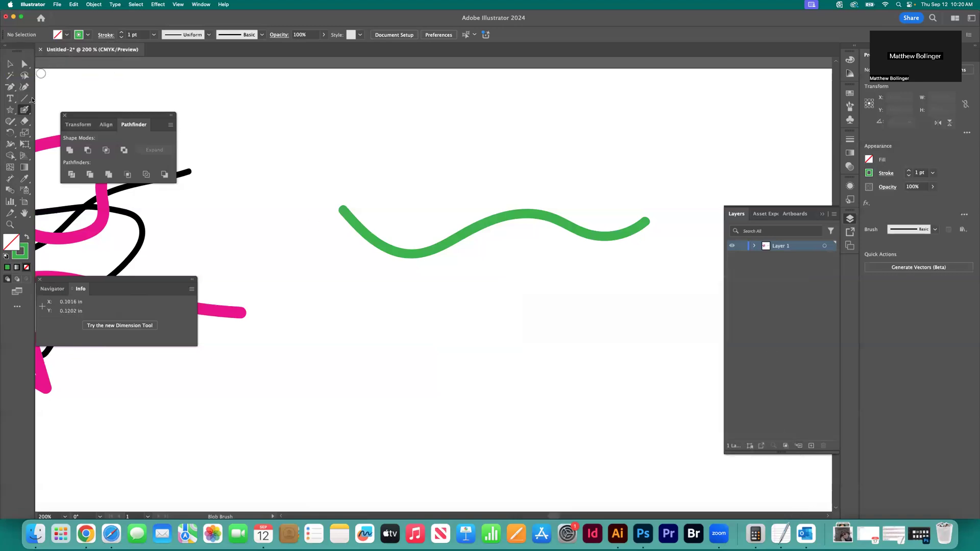
# Change the colour to purple, make it the fill, and paint several curved and angular Blob Brush strokes below the green one
pyautogui.click(88, 35)
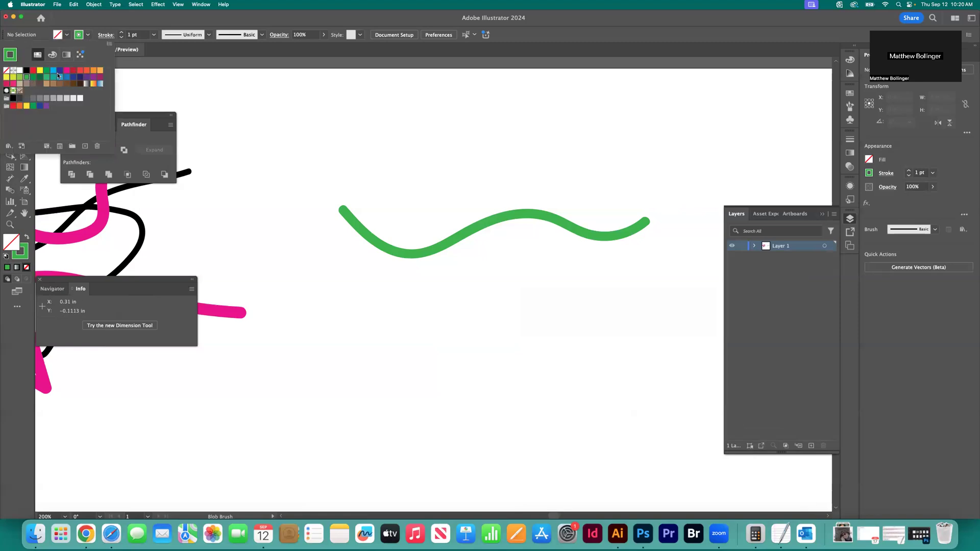
pyautogui.click(99, 80)
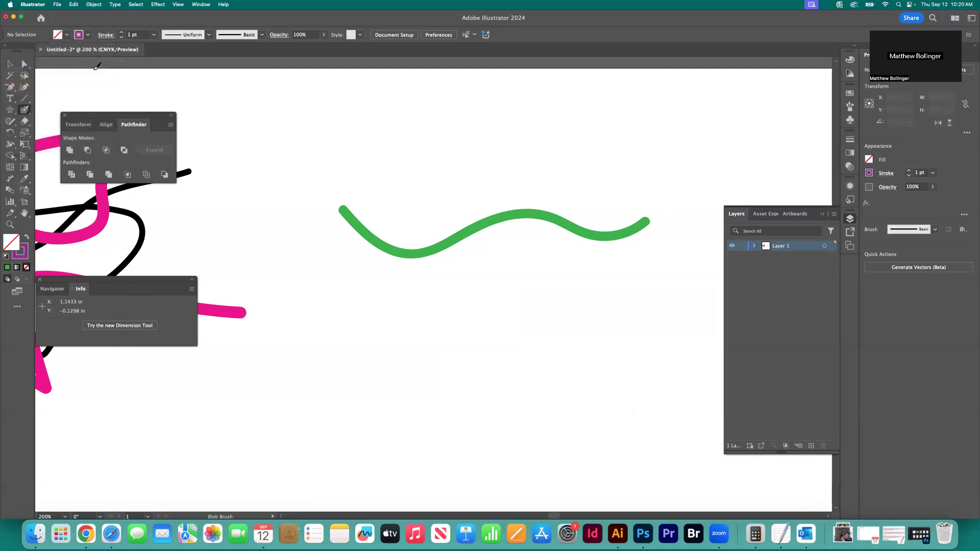
pyautogui.click(27, 237)
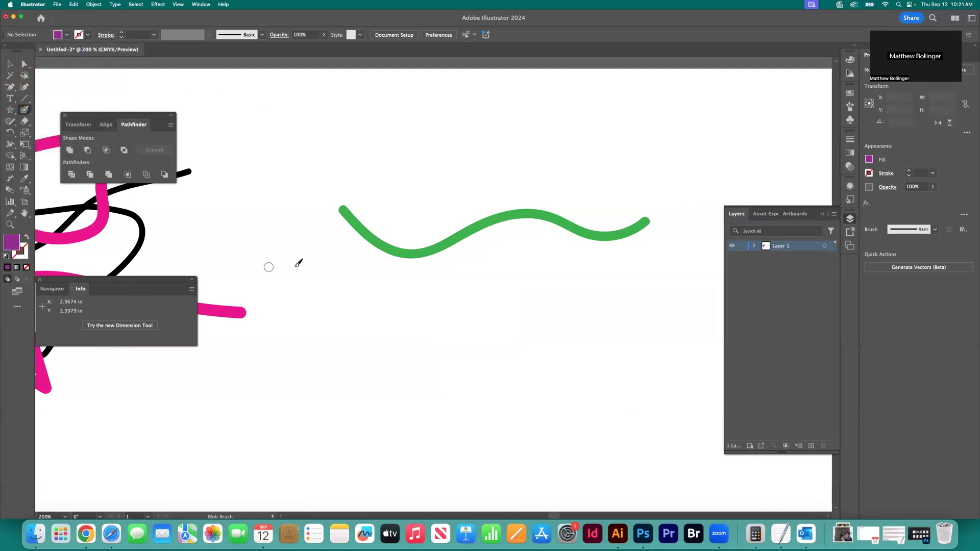
pyautogui.moveTo(333, 268)
pyautogui.mouseDown()
pyautogui.moveTo(367, 305)
pyautogui.moveTo(450, 321)
pyautogui.moveTo(516, 288)
pyautogui.moveTo(664, 302)
pyautogui.mouseUp()
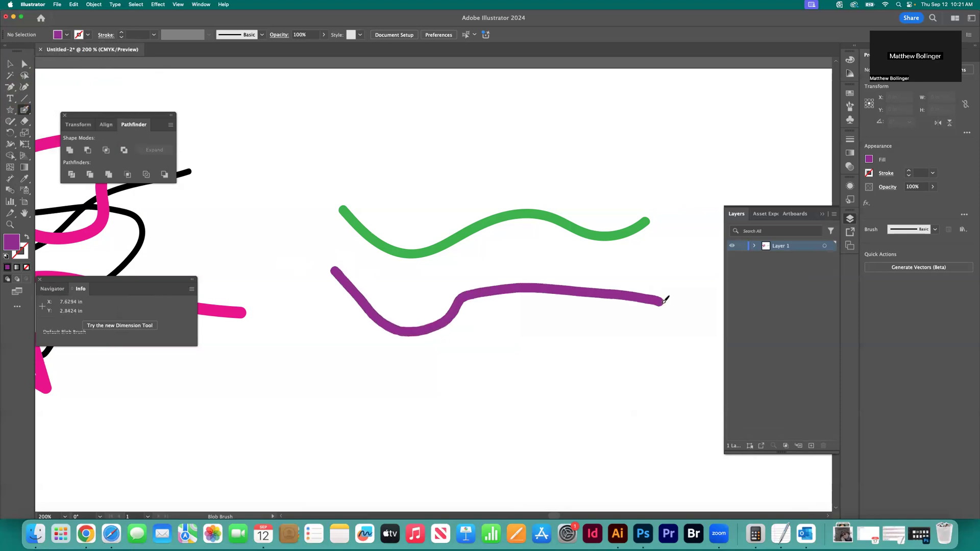
pyautogui.hotkey('shift', 'x')
pyautogui.moveTo(513, 284)
pyautogui.mouseDown()
pyautogui.moveTo(561, 359)
pyautogui.moveTo(488, 368)
pyautogui.moveTo(458, 352)
pyautogui.moveTo(484, 408)
pyautogui.moveTo(546, 401)
pyautogui.moveTo(602, 357)
pyautogui.mouseUp()
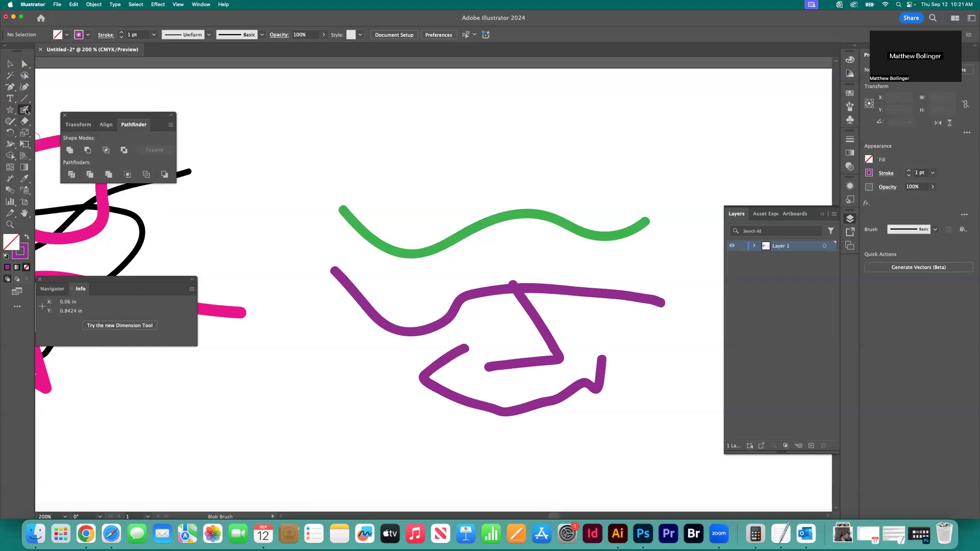
# Delete the green stroke and all the purple strokes together
pyautogui.click(9, 64)
pyautogui.moveTo(385, 185); pyautogui.dragTo(602, 381)
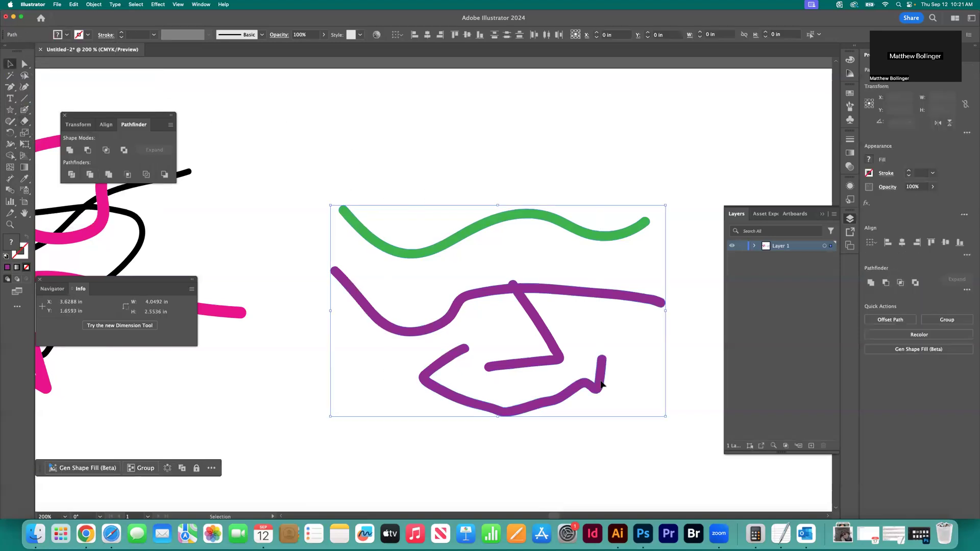
pyautogui.press('Delete')
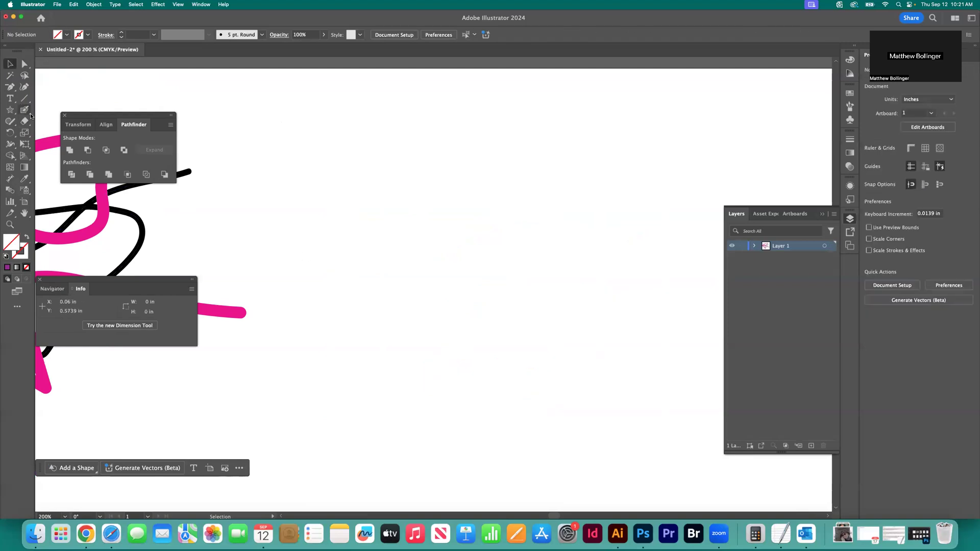
# Enable Keep Selected in the Blob Brush options
pyautogui.doubleClick(24, 110)
pyautogui.moveTo(587, 284); pyautogui.dragTo(583, 245)
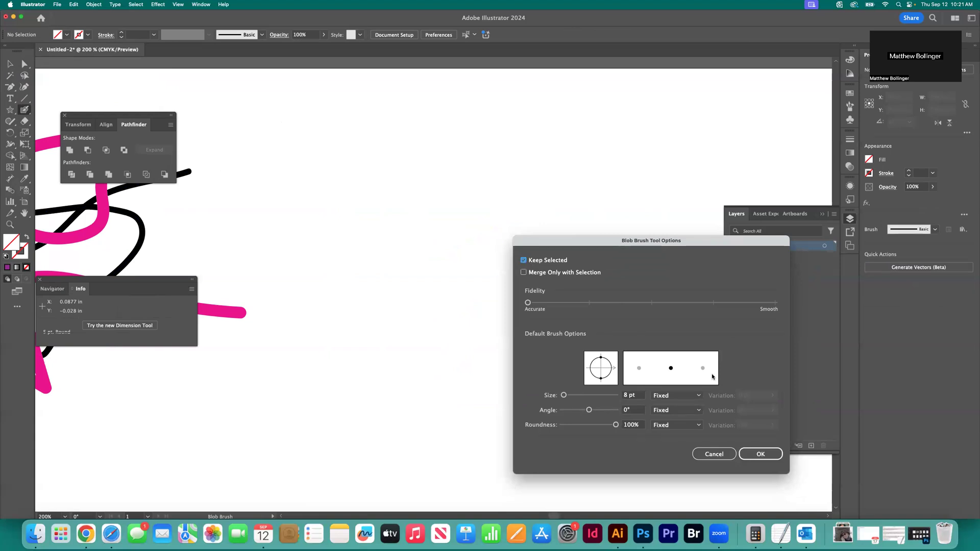
pyautogui.click(773, 455)
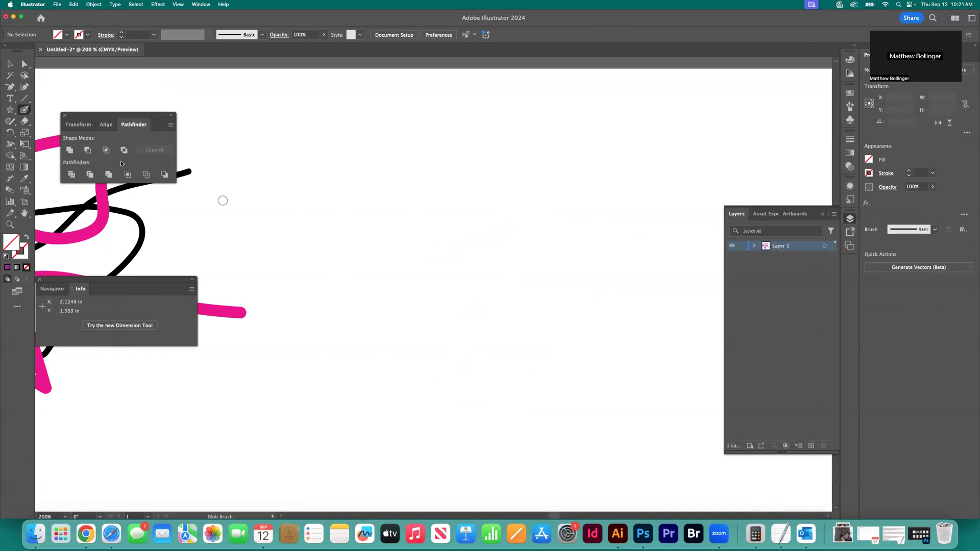
# Set the fill to dark green and paint a short wavy Blob Brush stroke with connected strokes forming two cells beneath it
pyautogui.click(67, 36)
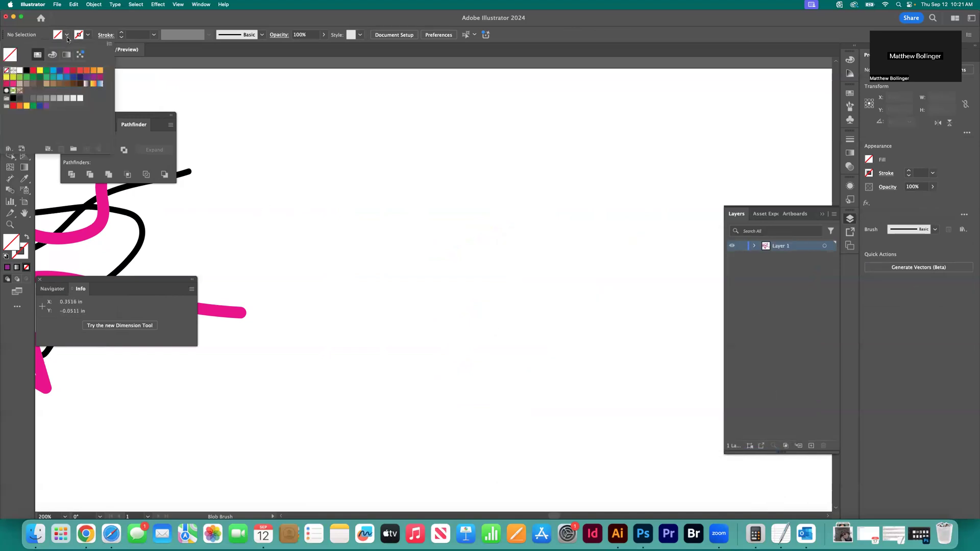
pyautogui.click(42, 80)
pyautogui.moveTo(413, 225)
pyautogui.mouseDown()
pyautogui.moveTo(428, 245)
pyautogui.moveTo(536, 239)
pyautogui.mouseUp()
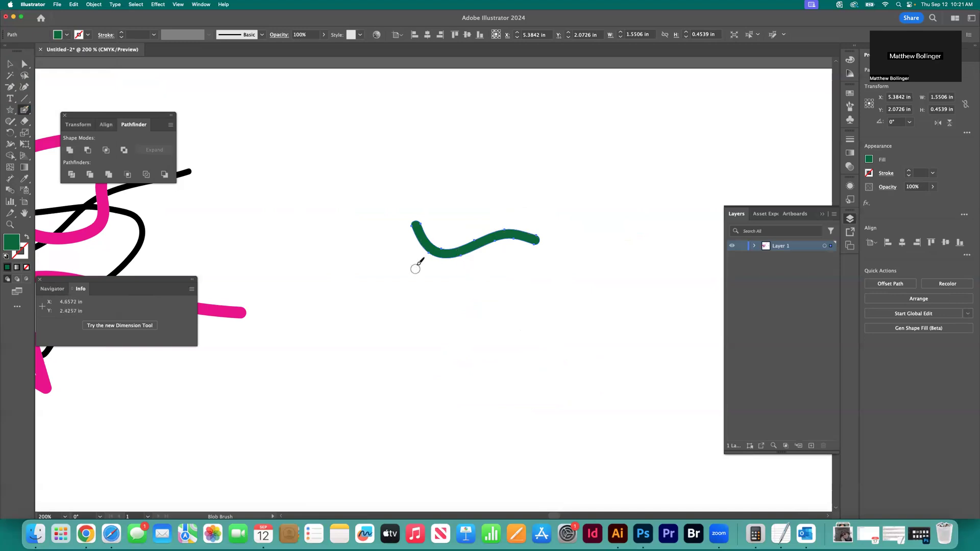
pyautogui.moveTo(425, 248)
pyautogui.mouseDown()
pyautogui.moveTo(426, 273)
pyautogui.moveTo(467, 290)
pyautogui.moveTo(497, 276)
pyautogui.moveTo(495, 241)
pyautogui.moveTo(462, 283)
pyautogui.mouseUp()
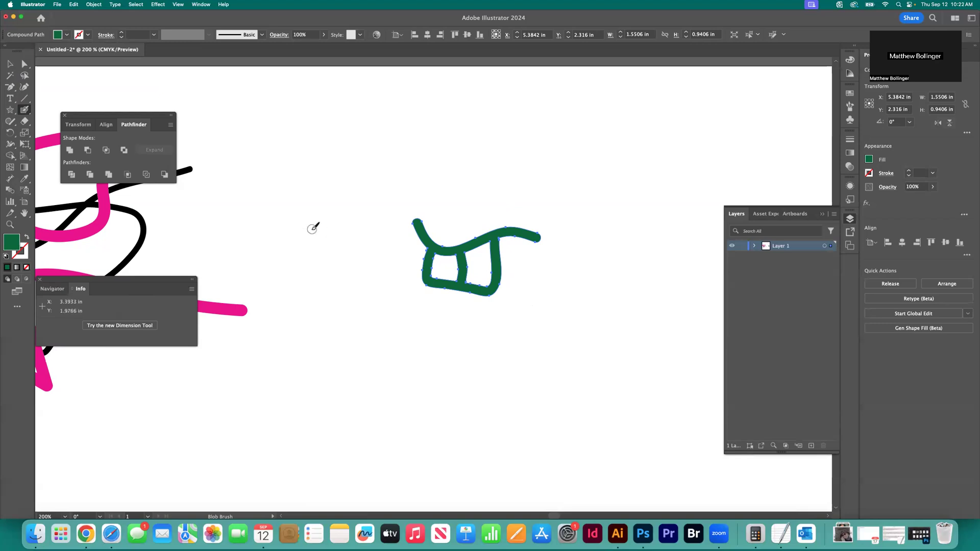
# Enable Merge Only with Selection for the Blob Brush and undo all the dark green strokes
pyautogui.doubleClick(24, 110)
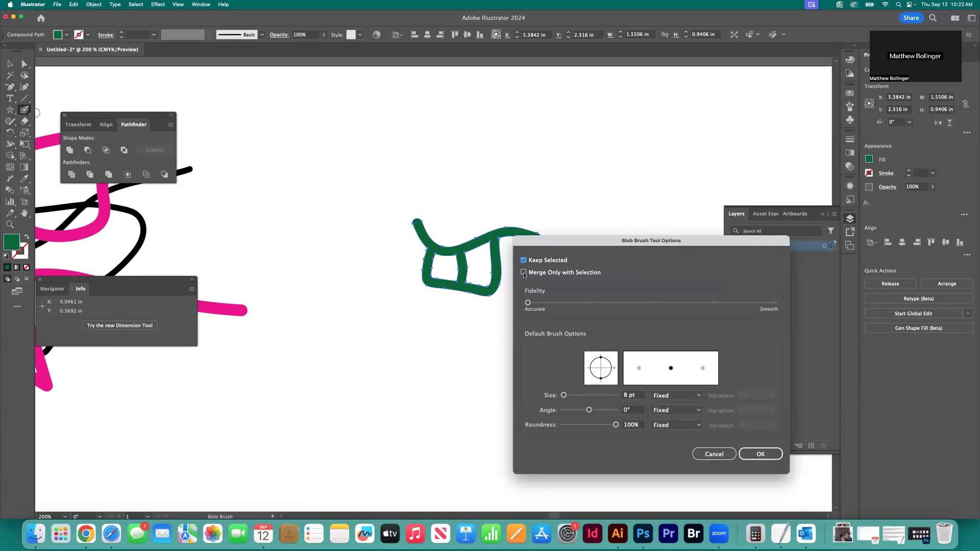
pyautogui.click(759, 453)
pyautogui.click(529, 326)
pyautogui.press('super+z')
pyautogui.press('super+z')
pyautogui.press('super+z')
pyautogui.press('super+z')
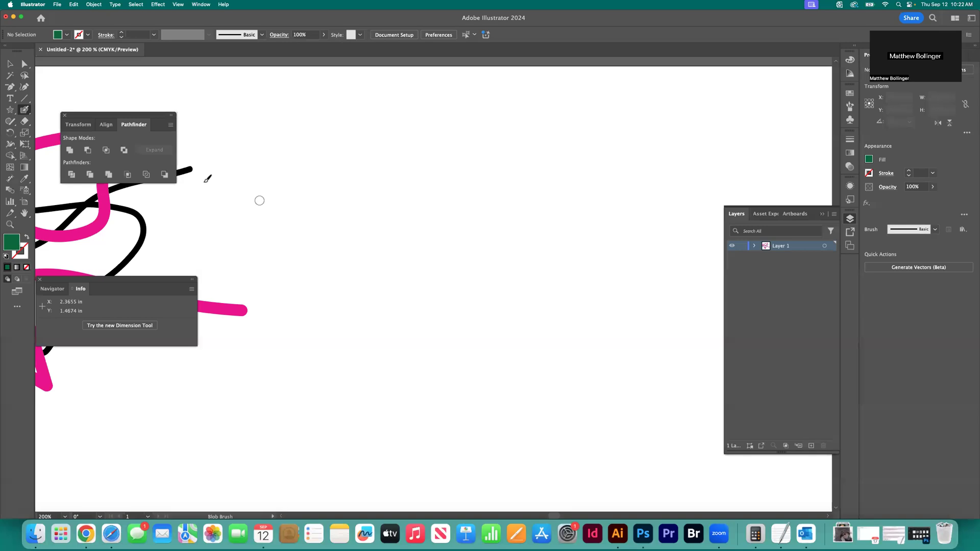
# Check the Blob Brush options, then paint a wavy dark green stroke and several looping strokes that cross it while it stays selected
pyautogui.doubleClick(24, 110)
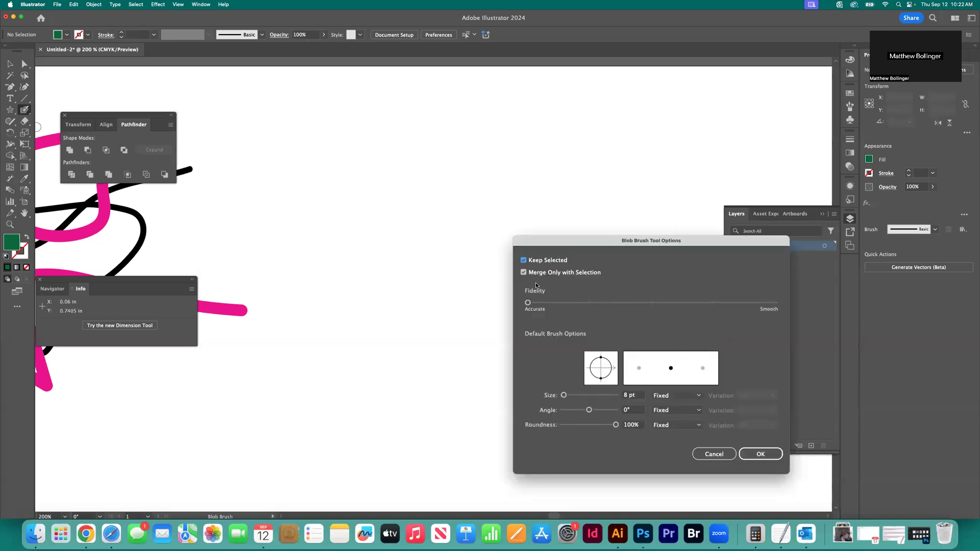
pyautogui.click(760, 454)
pyautogui.moveTo(372, 170)
pyautogui.mouseDown()
pyautogui.moveTo(398, 200)
pyautogui.moveTo(465, 184)
pyautogui.moveTo(486, 217)
pyautogui.moveTo(544, 249)
pyautogui.mouseUp()
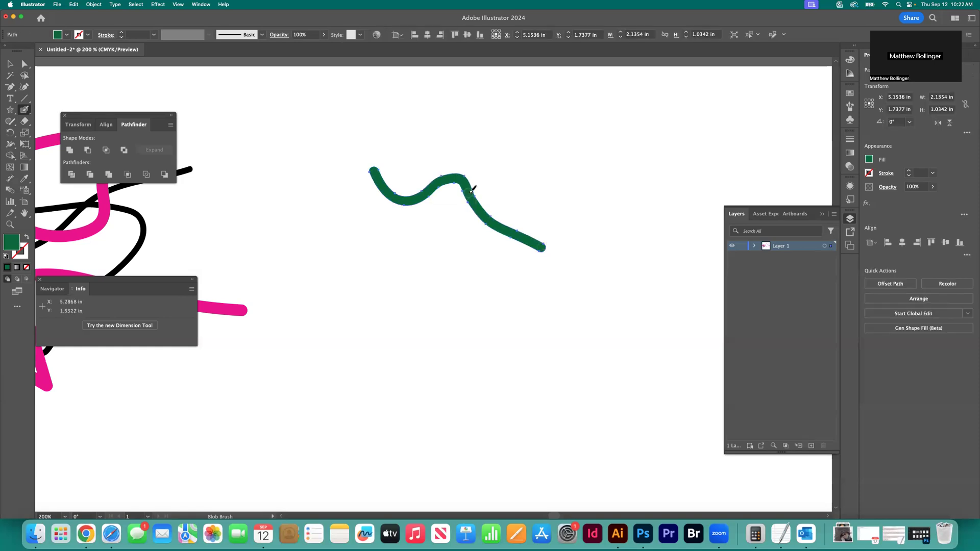
pyautogui.moveTo(437, 179)
pyautogui.mouseDown()
pyautogui.moveTo(440, 156)
pyautogui.moveTo(526, 150)
pyautogui.moveTo(524, 194)
pyautogui.moveTo(508, 224)
pyautogui.mouseUp()
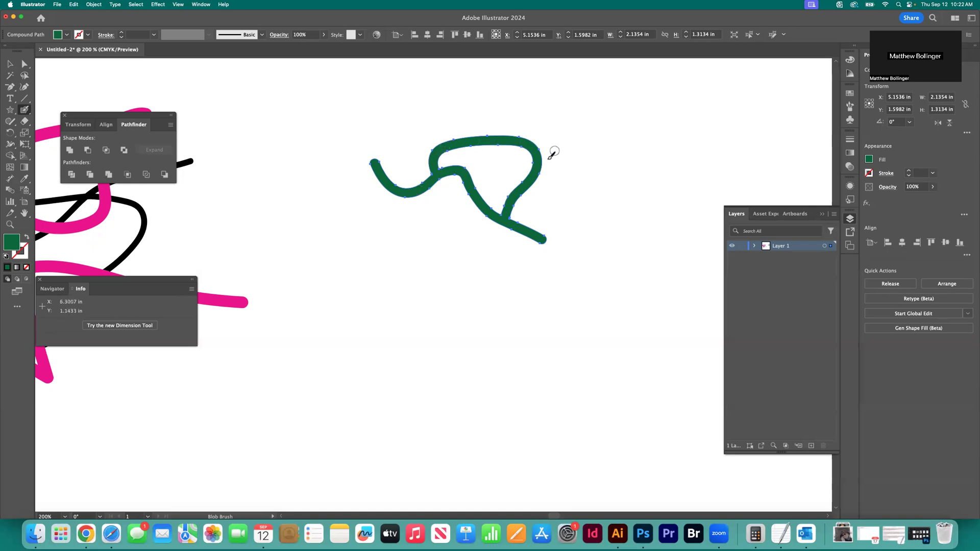
pyautogui.moveTo(508, 208)
pyautogui.mouseDown()
pyautogui.moveTo(479, 206)
pyautogui.moveTo(474, 242)
pyautogui.moveTo(498, 249)
pyautogui.moveTo(522, 234)
pyautogui.moveTo(495, 139)
pyautogui.moveTo(504, 126)
pyautogui.moveTo(545, 138)
pyautogui.moveTo(545, 157)
pyautogui.moveTo(518, 130)
pyautogui.mouseUp()
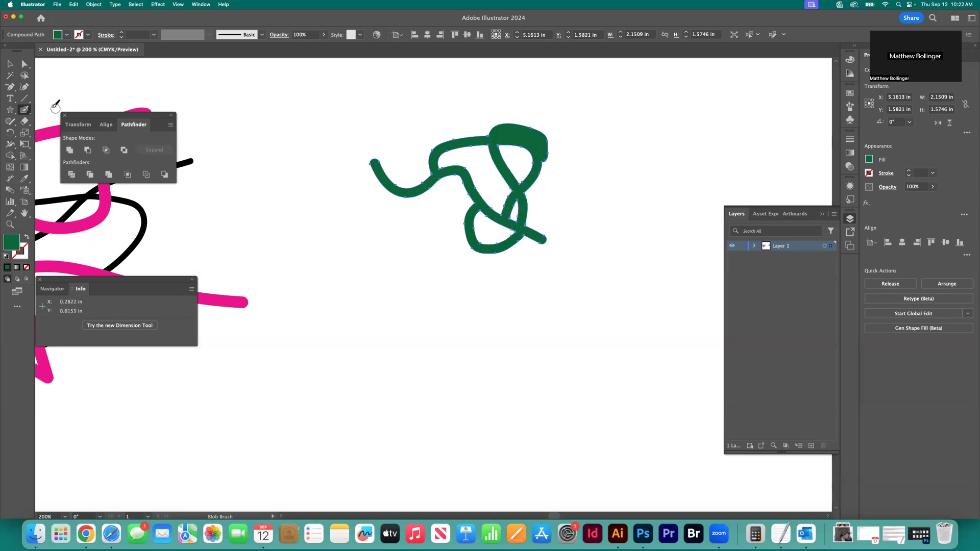
# Deselect the dark green artwork and paint a long diagonal Blob Brush stroke crossing it from upper-left to lower-right
pyautogui.press('v')
pyautogui.click(357, 158)
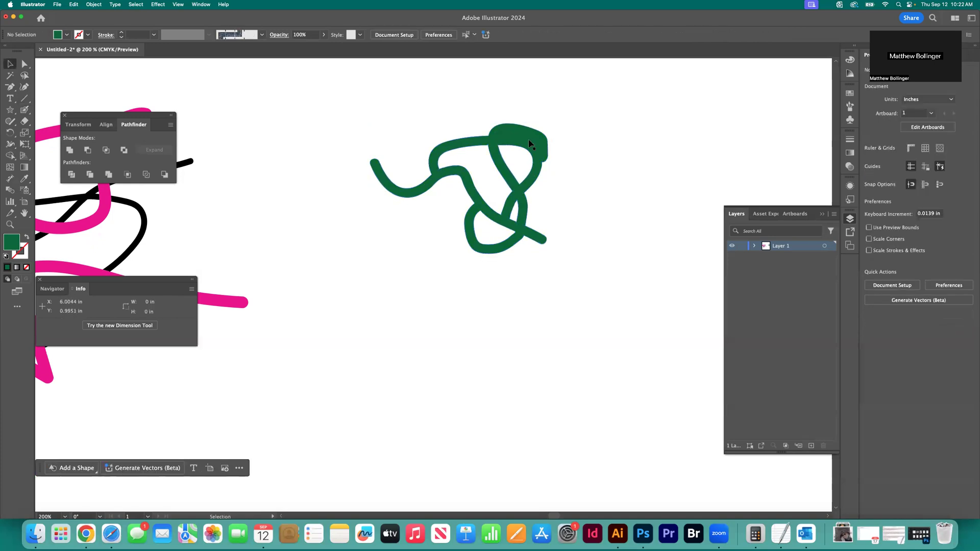
pyautogui.click(24, 109)
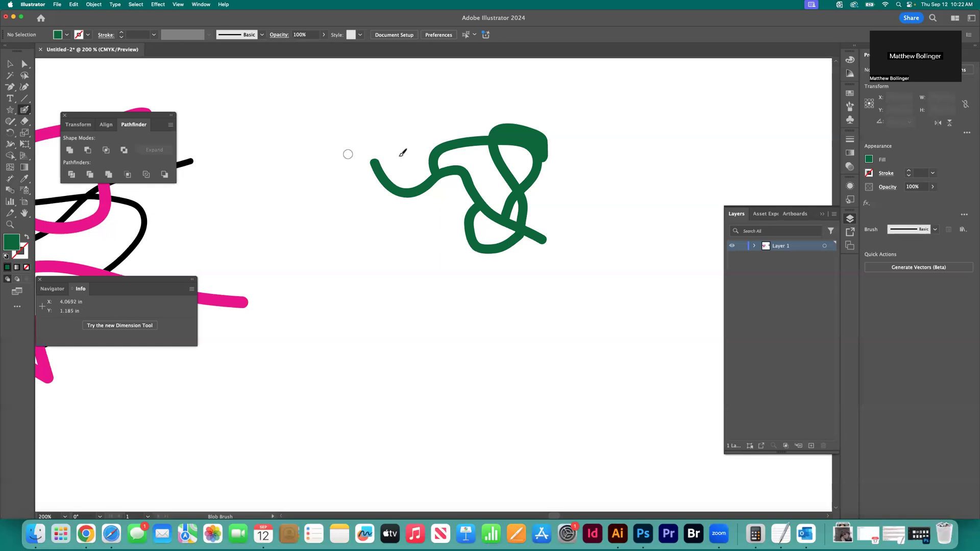
pyautogui.moveTo(392, 119)
pyautogui.mouseDown()
pyautogui.moveTo(433, 163)
pyautogui.moveTo(534, 185)
pyautogui.moveTo(601, 291)
pyautogui.mouseUp()
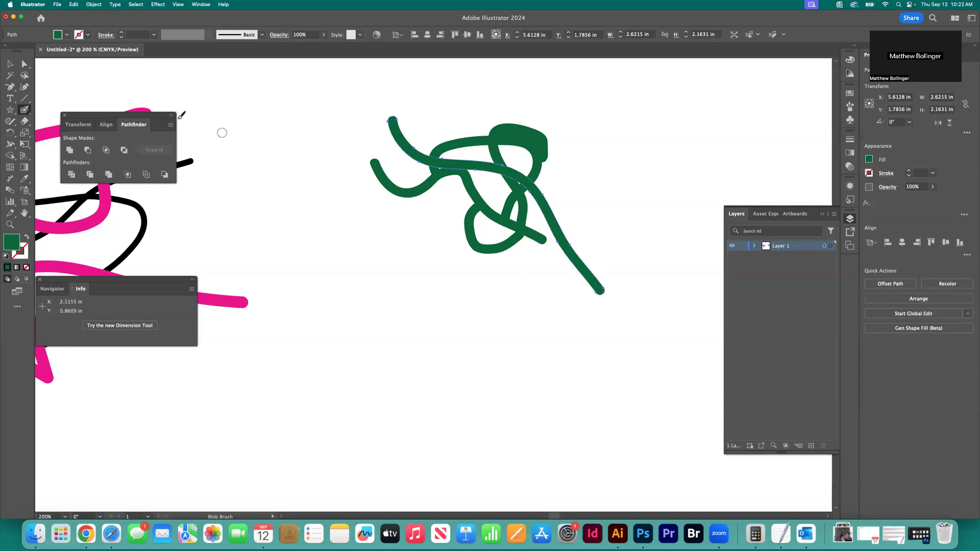
# Move the new diagonal stroke slightly up and left, and shift it together with the looping green shape down and to the right
pyautogui.click(9, 64)
pyautogui.click(553, 201)
pyautogui.moveTo(546, 203)
pyautogui.mouseDown()
pyautogui.moveTo(532, 210)
pyautogui.moveTo(544, 199)
pyautogui.mouseUp()
pyautogui.click(552, 206)
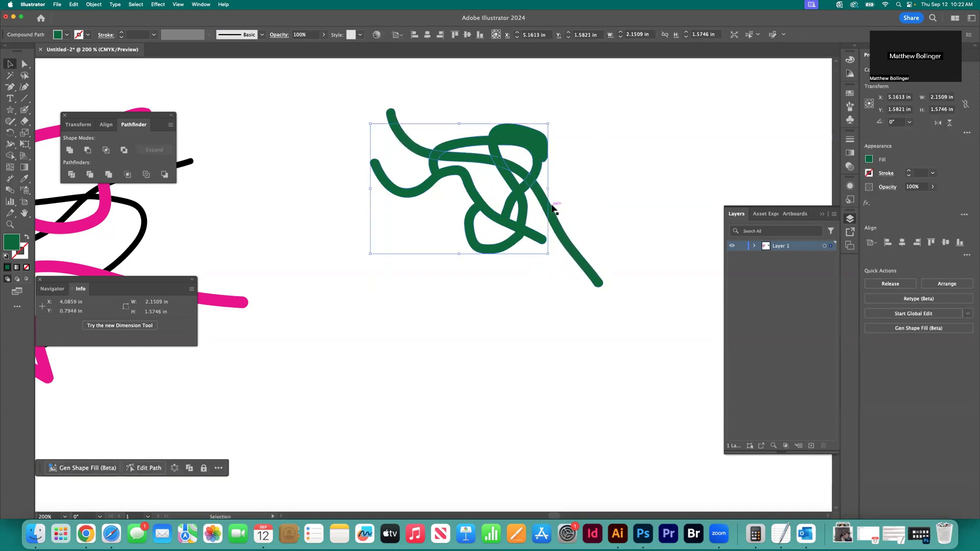
pyautogui.click(570, 203)
pyautogui.moveTo(506, 207); pyautogui.dragTo(507, 208)
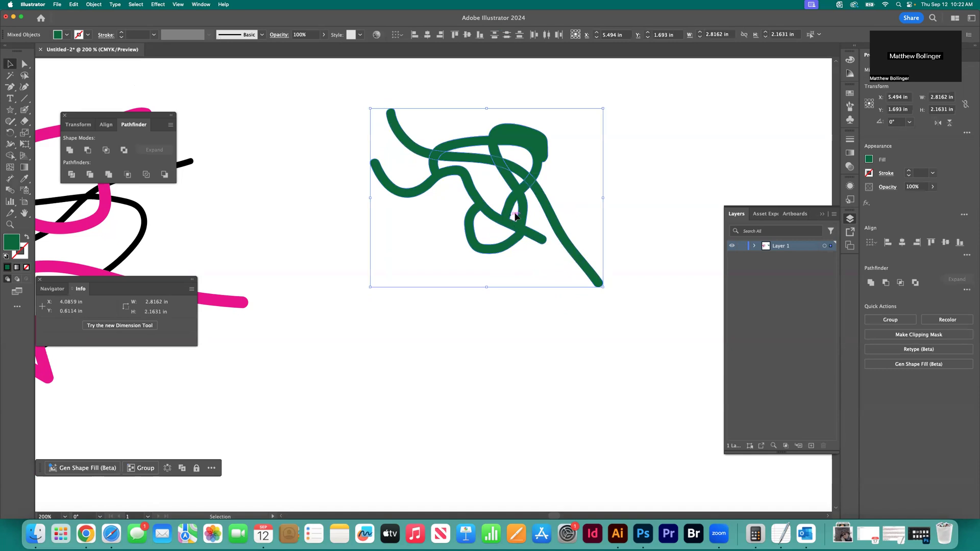
pyautogui.moveTo(543, 154); pyautogui.dragTo(577, 174)
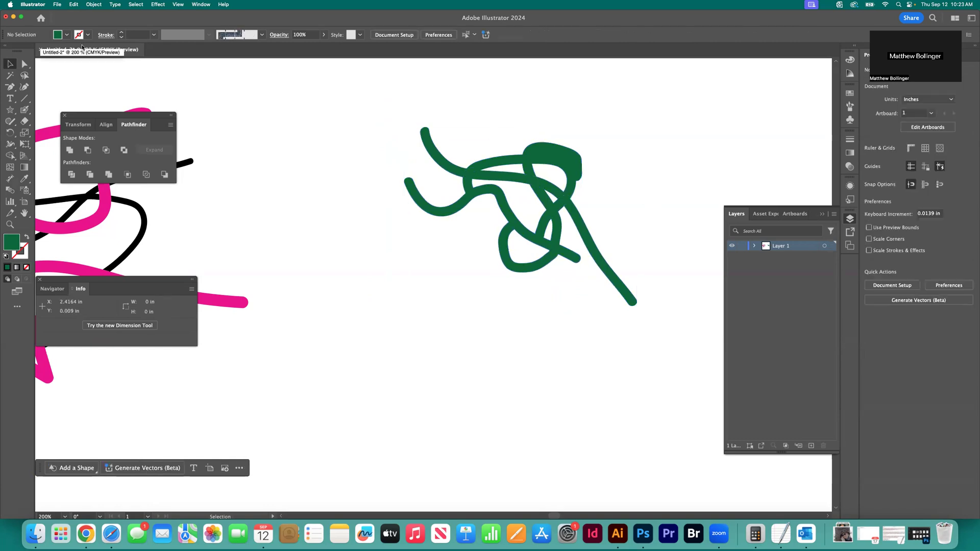
# Set the Blob Brush Fidelity closer to Smooth and disable Merge Only with Selection and Keep Selected
pyautogui.doubleClick(24, 110)
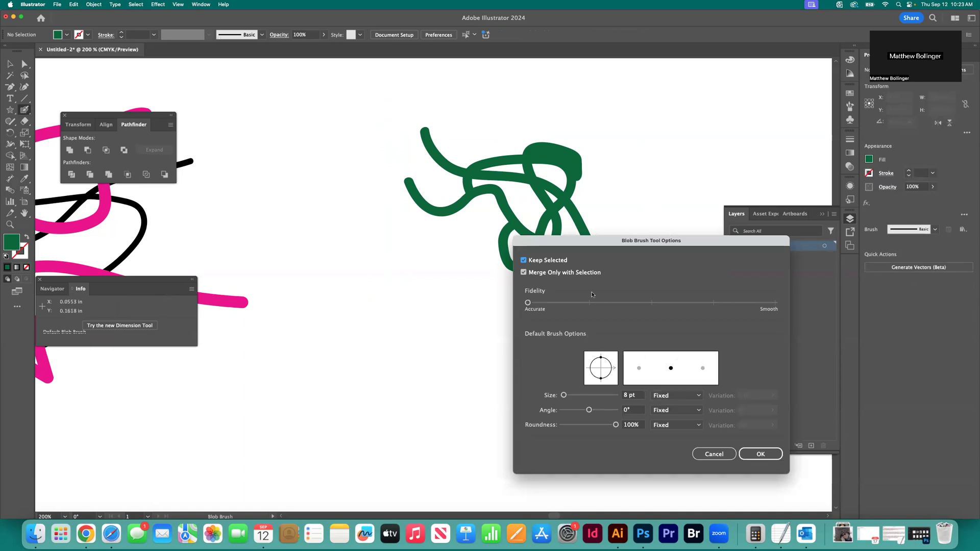
pyautogui.moveTo(594, 245); pyautogui.dragTo(495, 233)
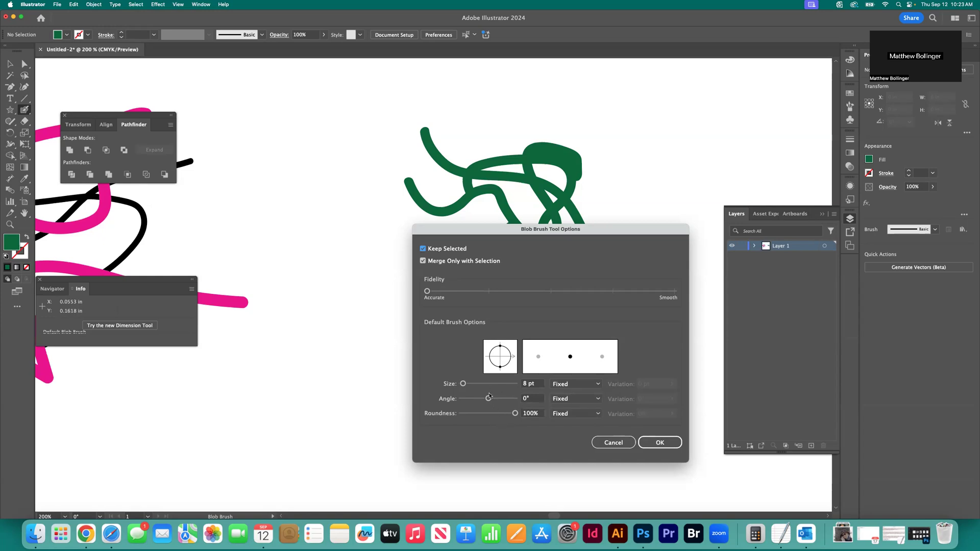
pyautogui.moveTo(430, 293)
pyautogui.mouseDown()
pyautogui.moveTo(669, 293)
pyautogui.moveTo(622, 298)
pyautogui.mouseUp()
pyautogui.click(423, 261)
pyautogui.click(422, 249)
pyautogui.click(660, 442)
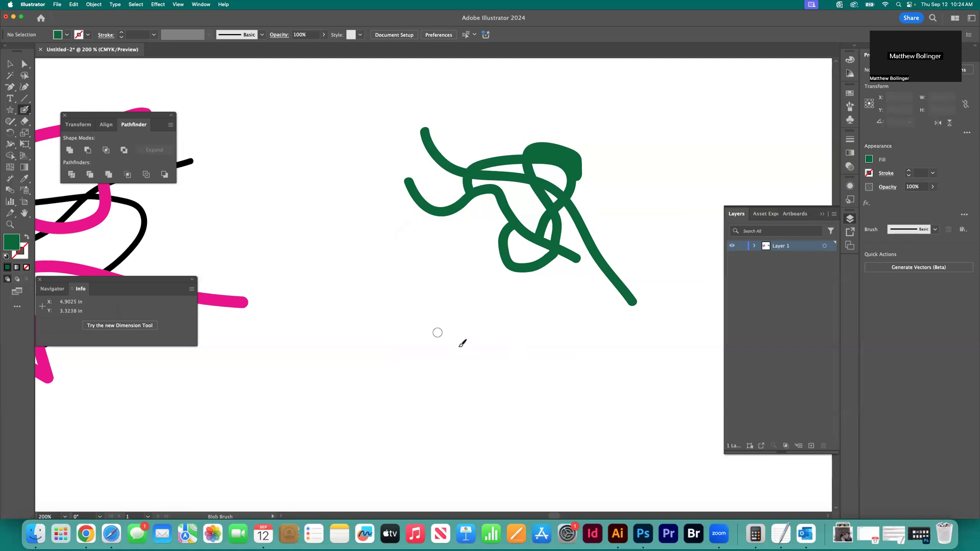
# Switch to Zoom
pyautogui.click(718, 532)
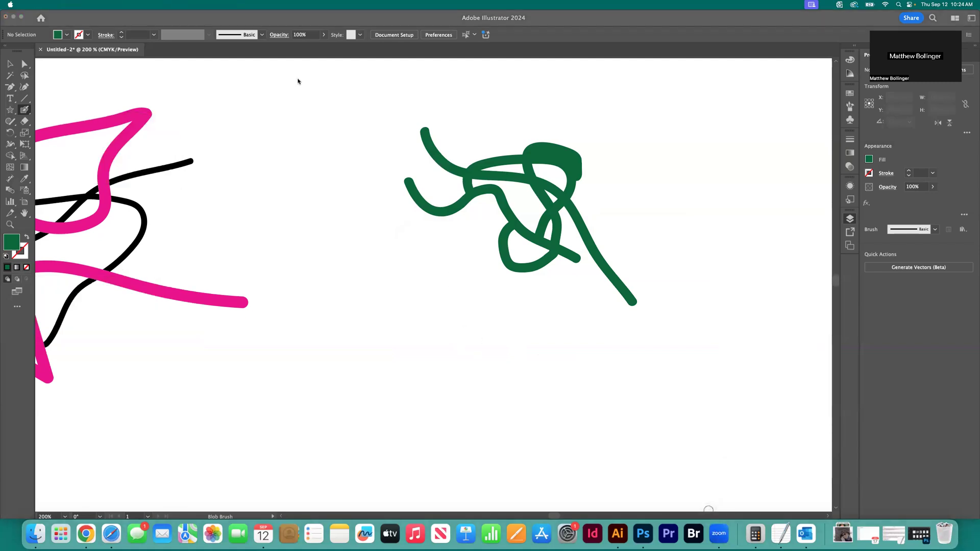